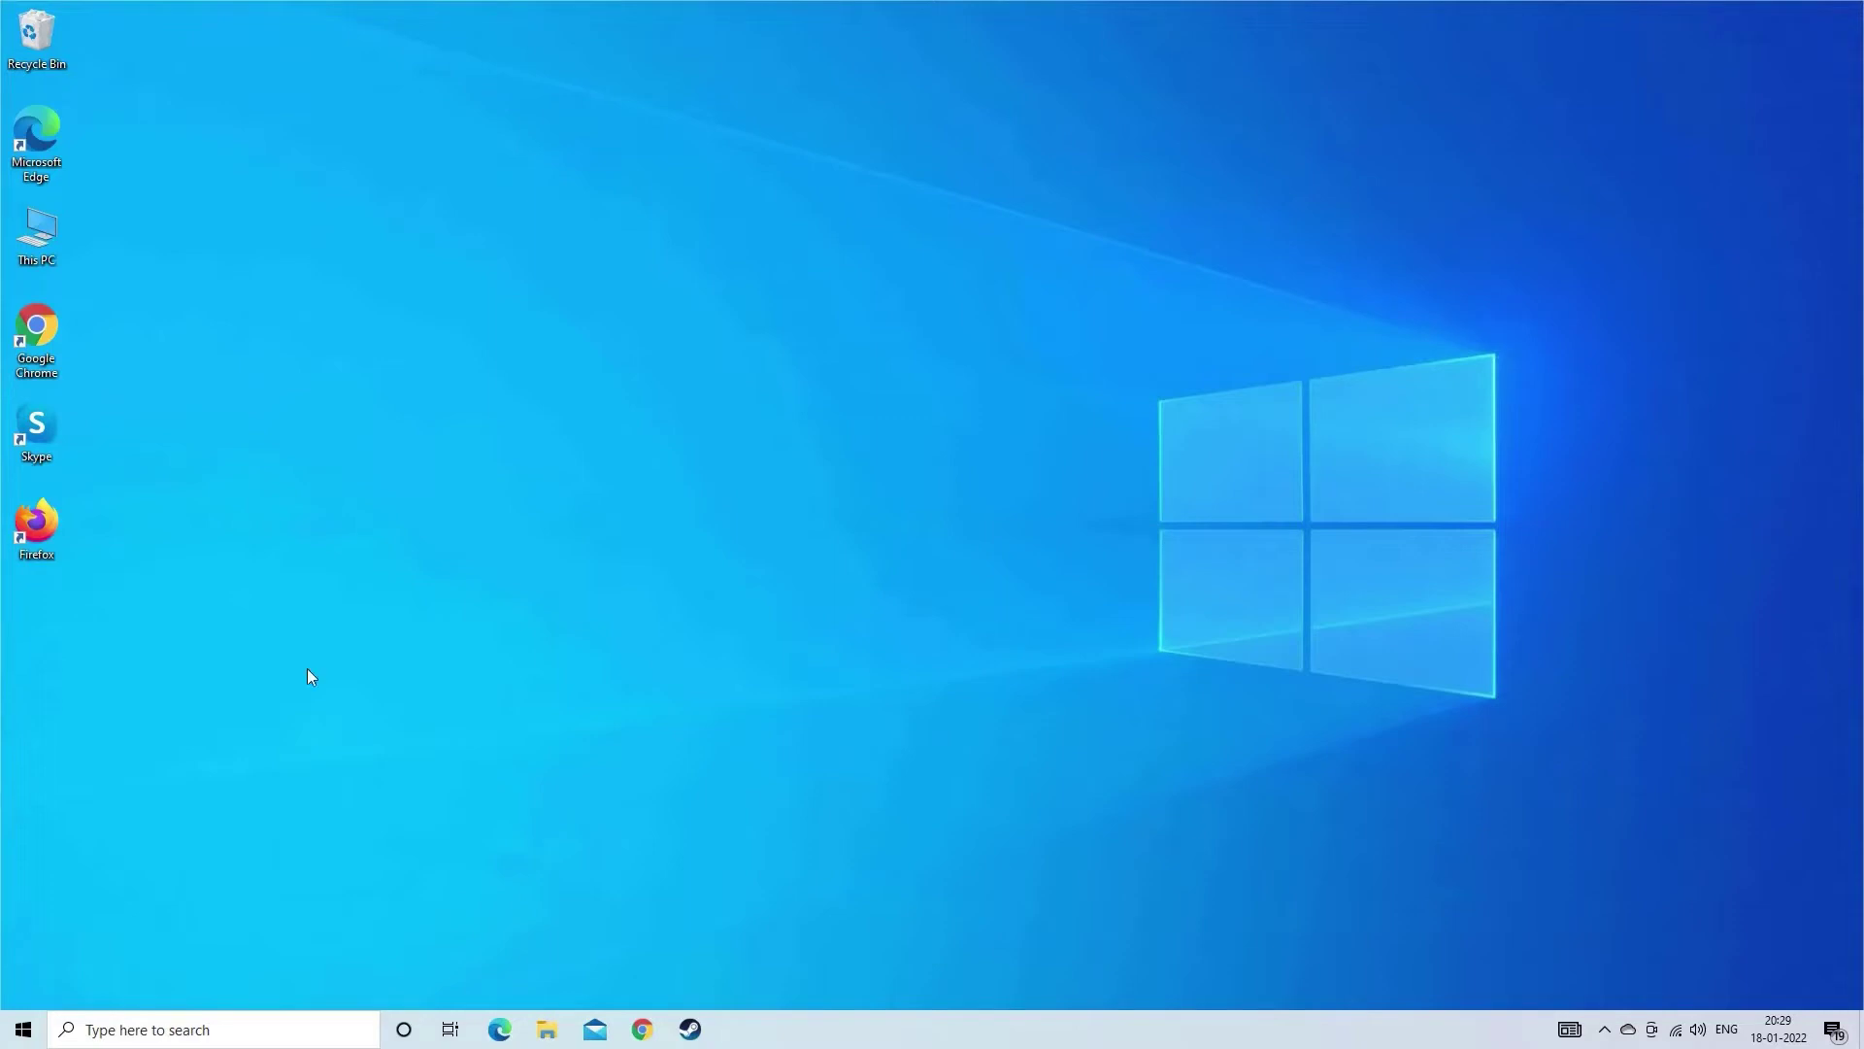
From the Start menu, open Windows Settings and view the Network & Internet connection status
left_click(22, 1029)
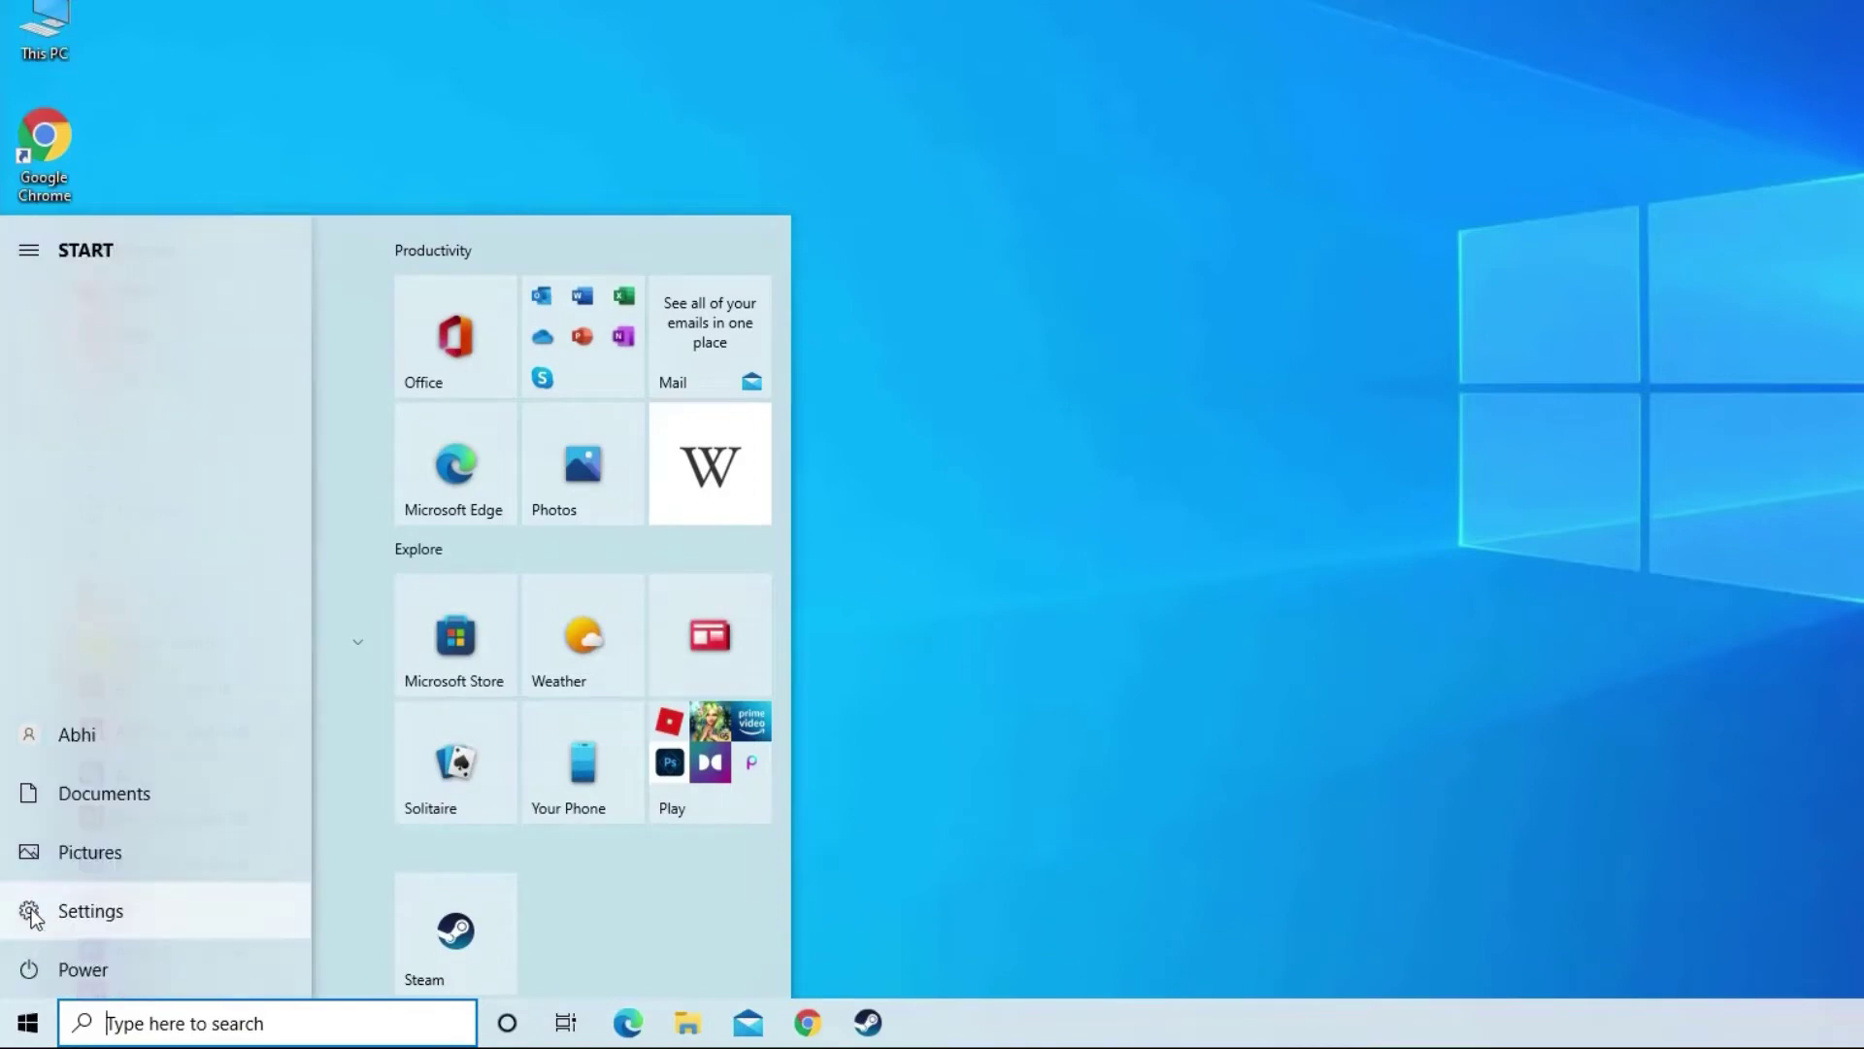
left_click(90, 914)
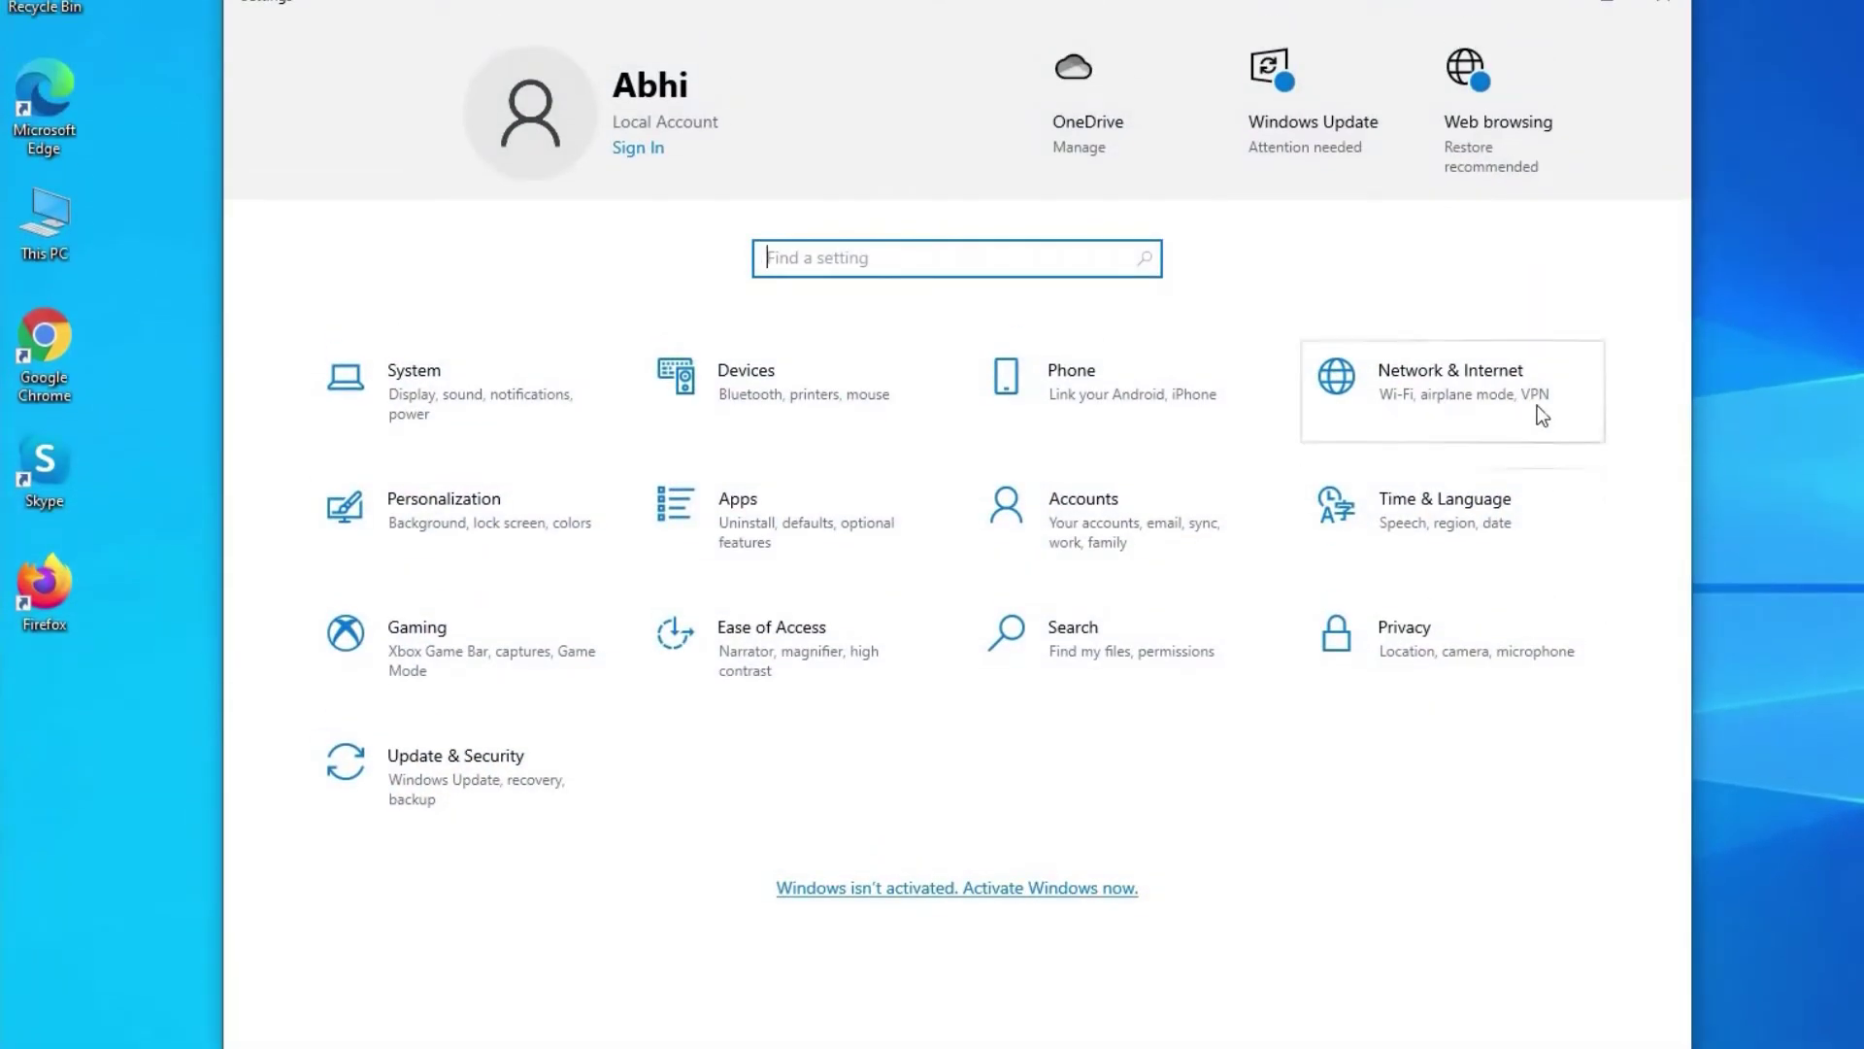
left_click(1492, 379)
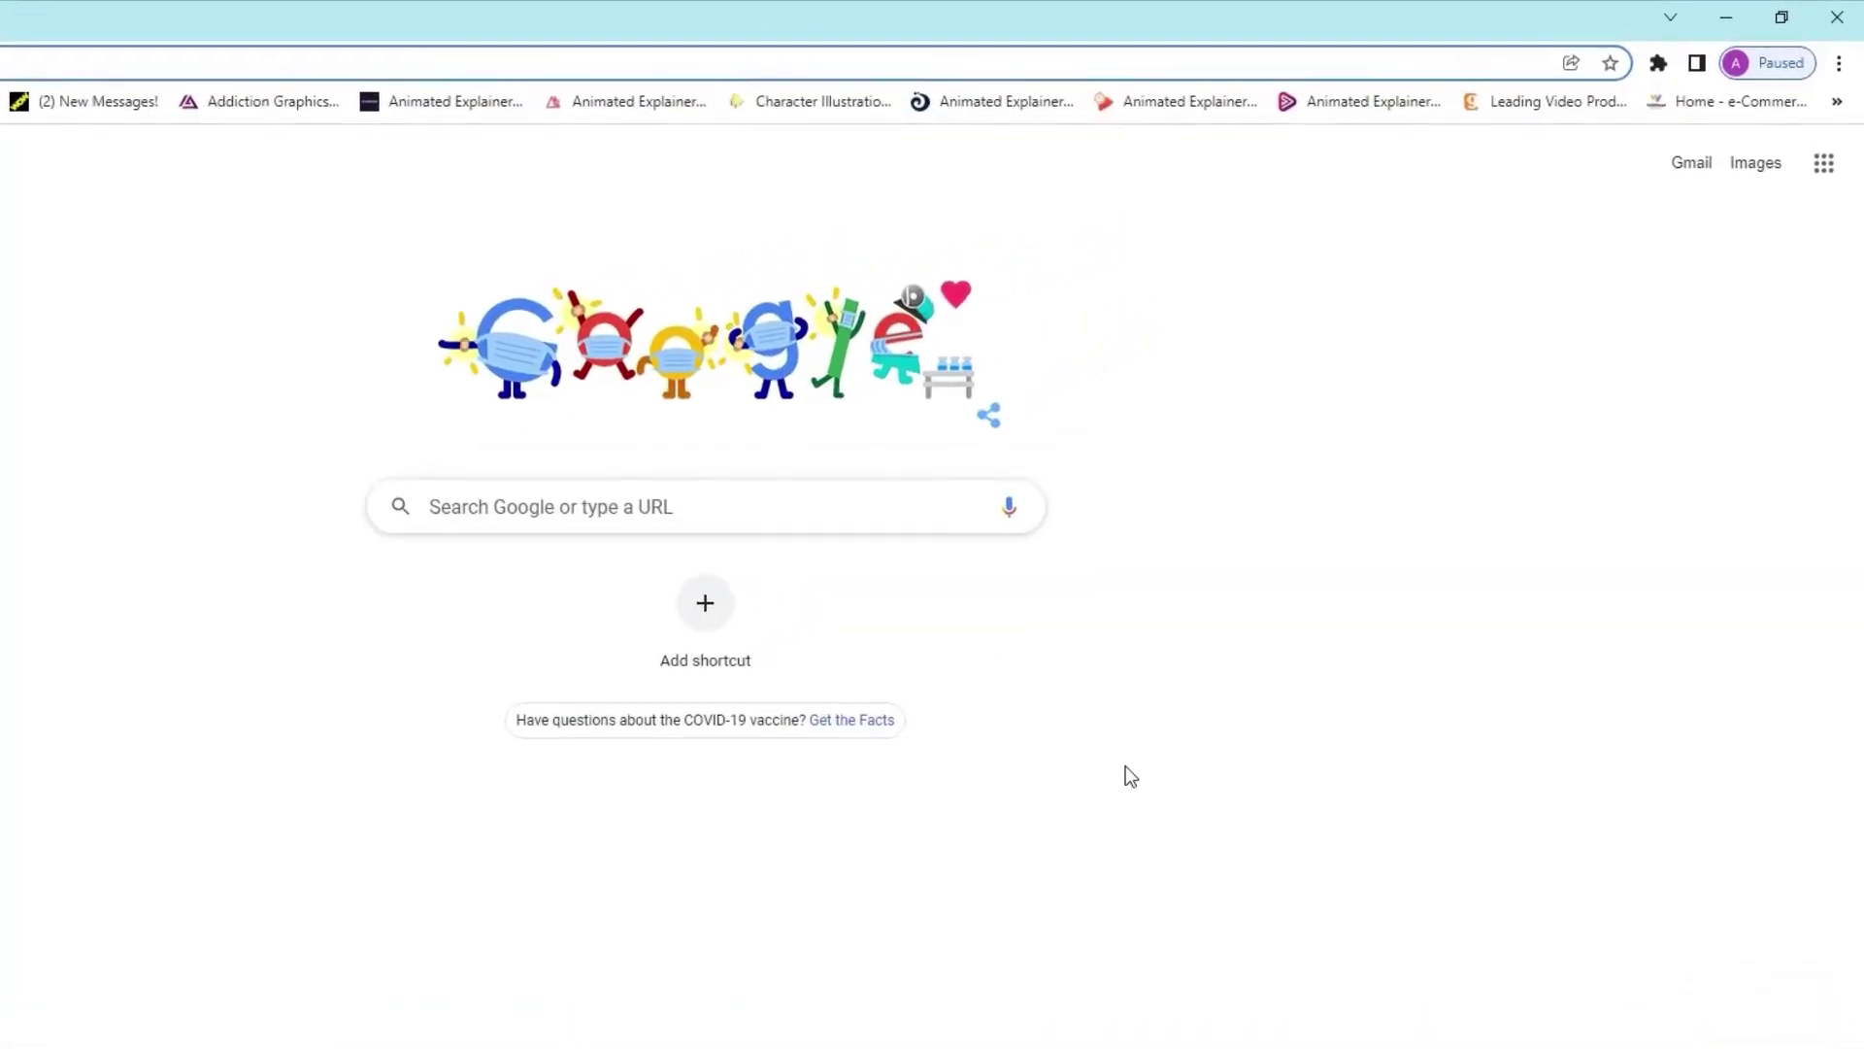
Switch off 'Use hardware acceleration when available' in Chrome's Advanced > System settings
left_click(1840, 64)
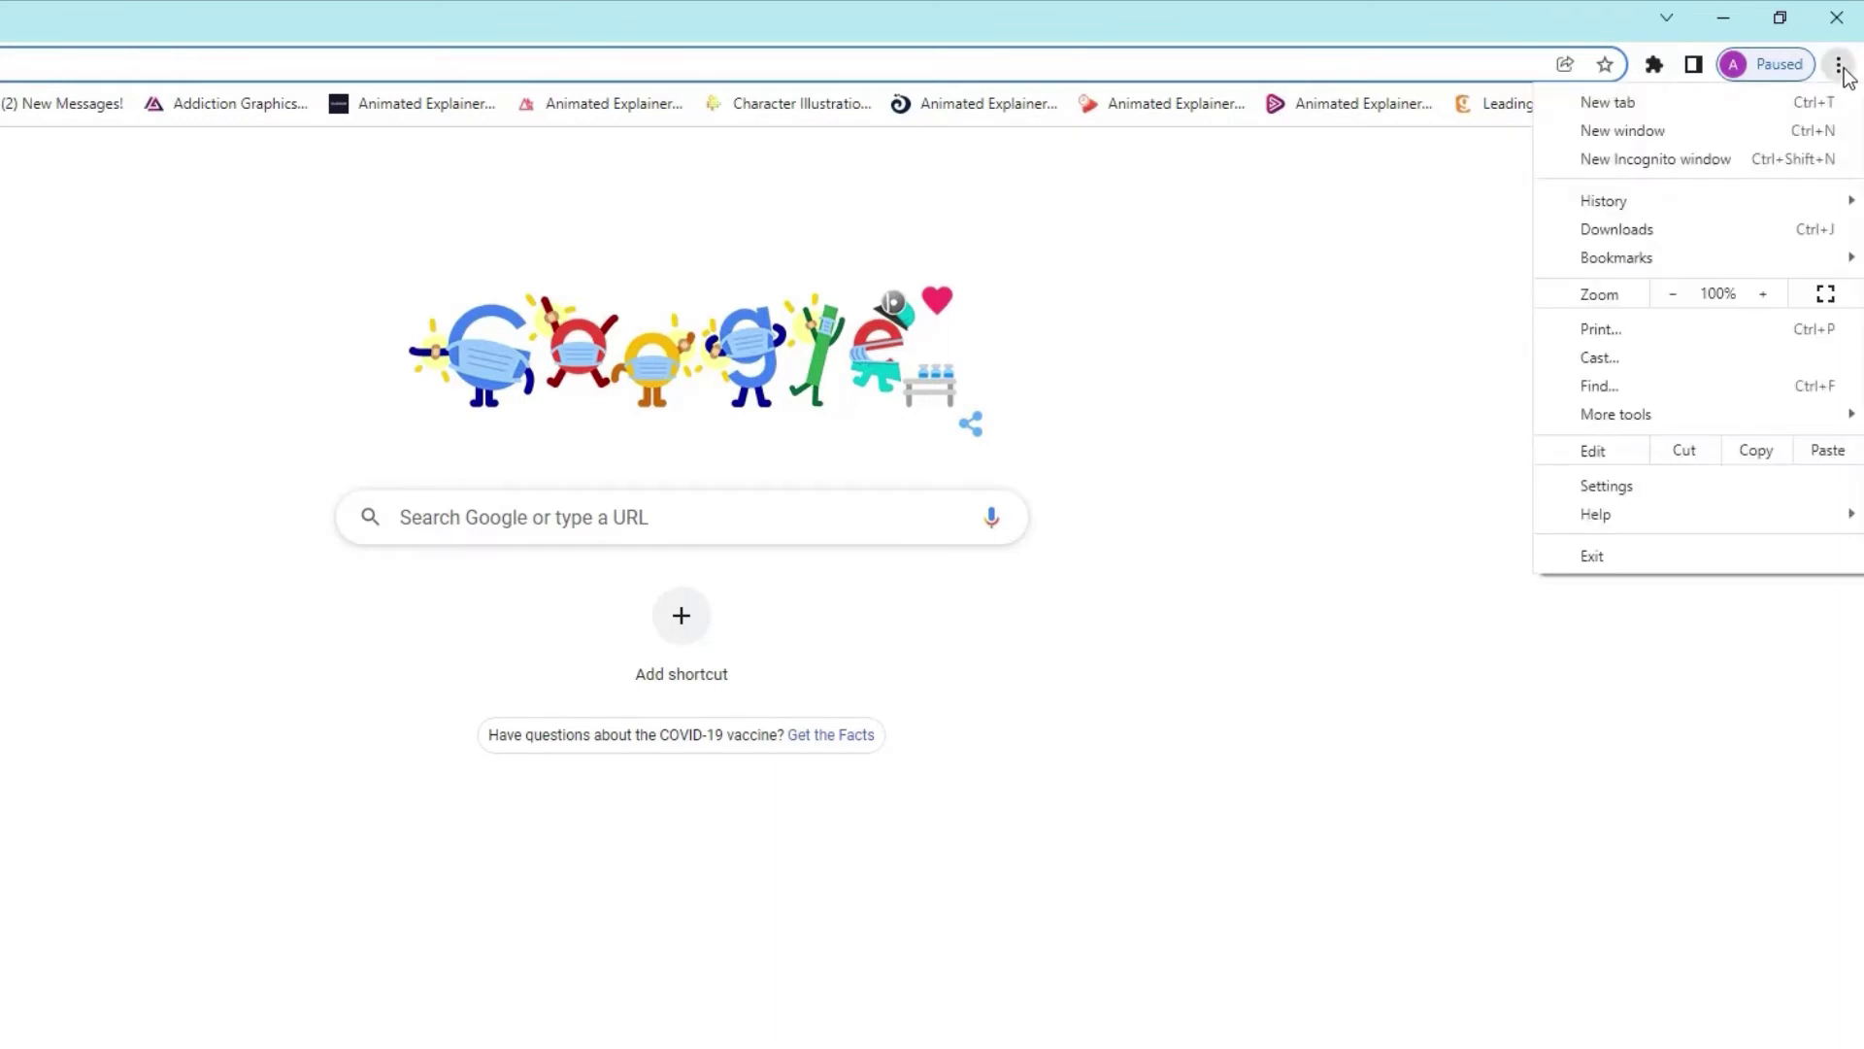
left_click(1619, 489)
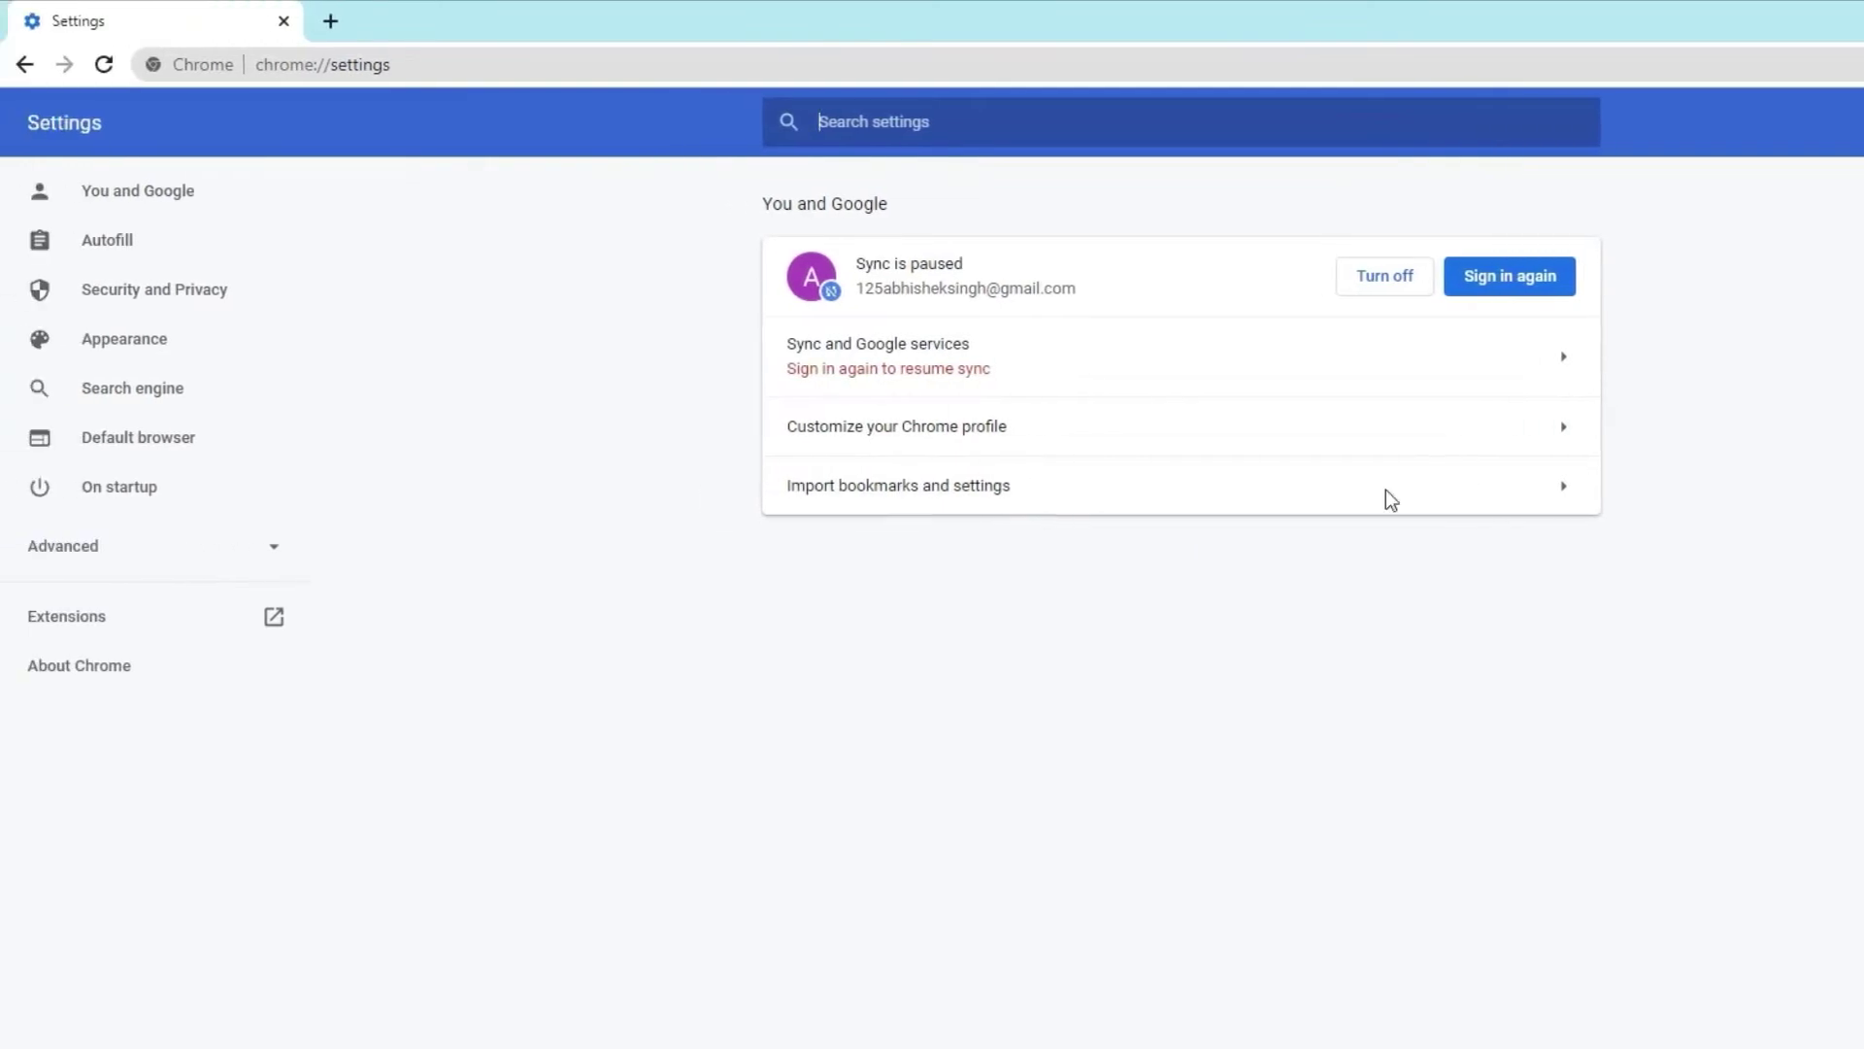
left_click(95, 563)
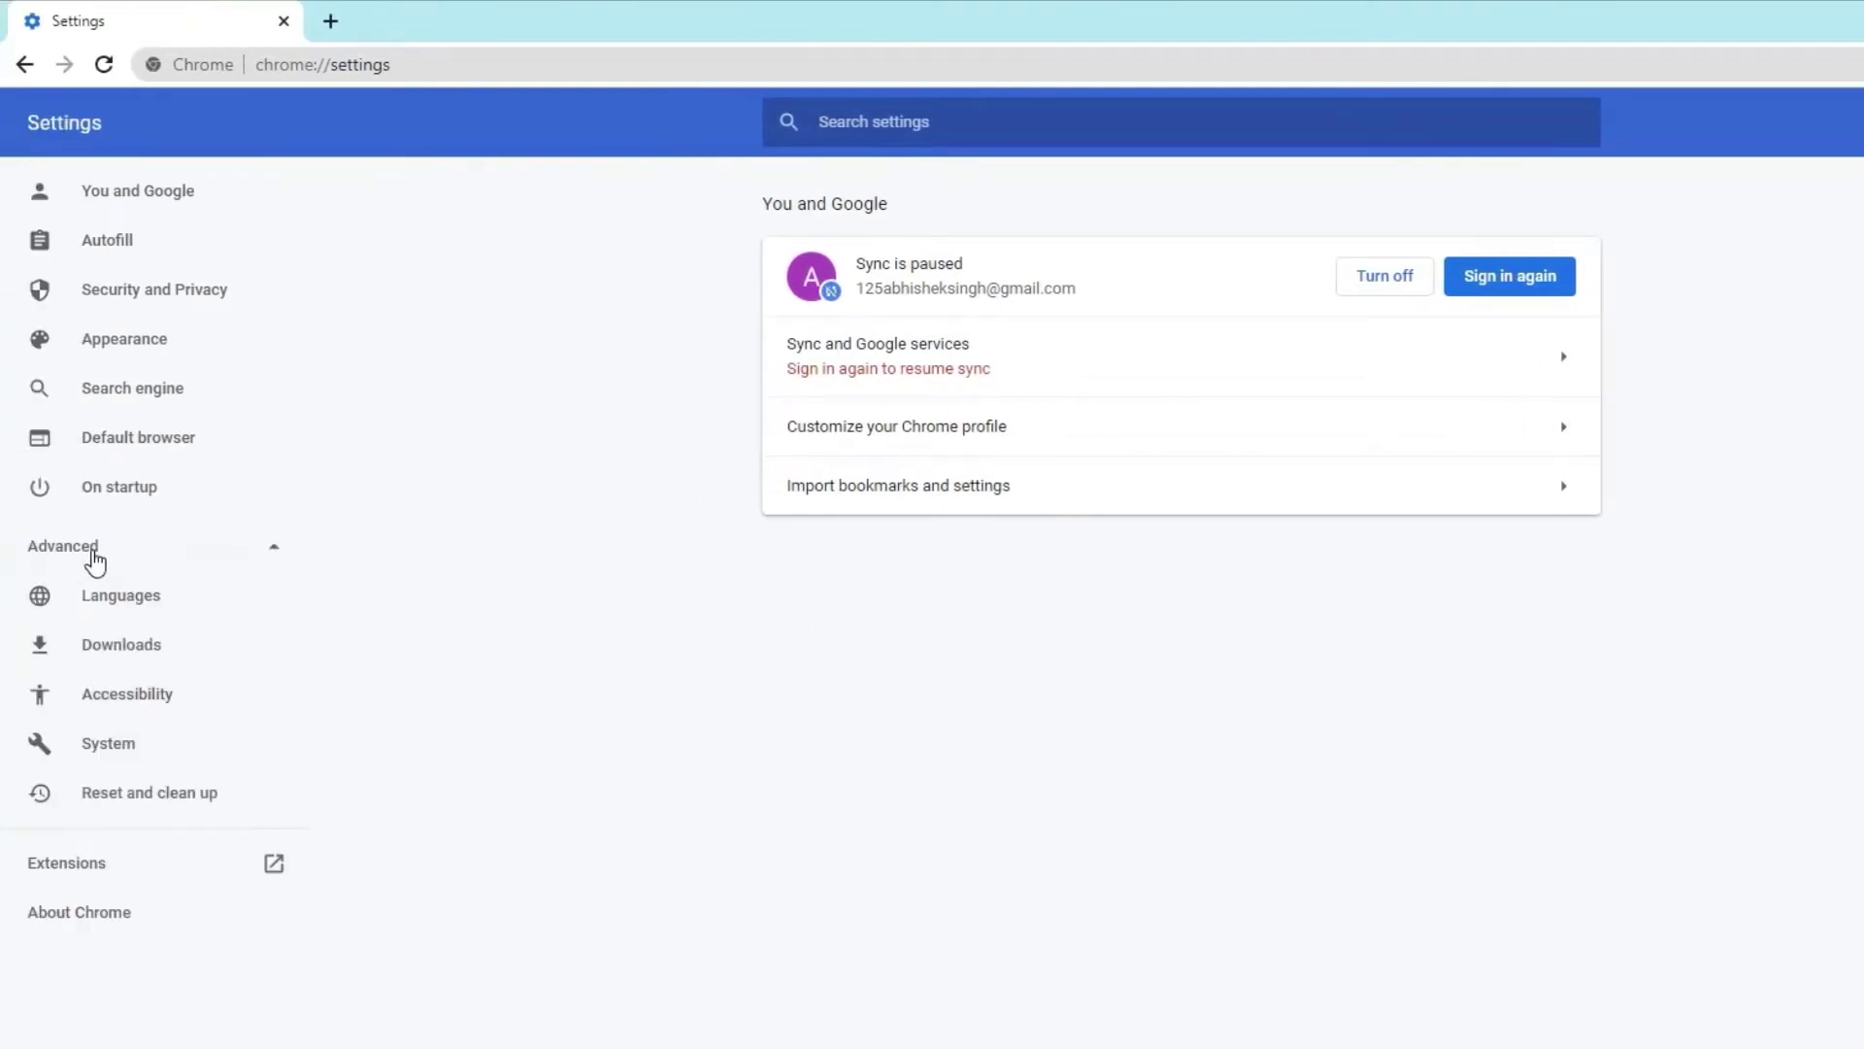
left_click(104, 748)
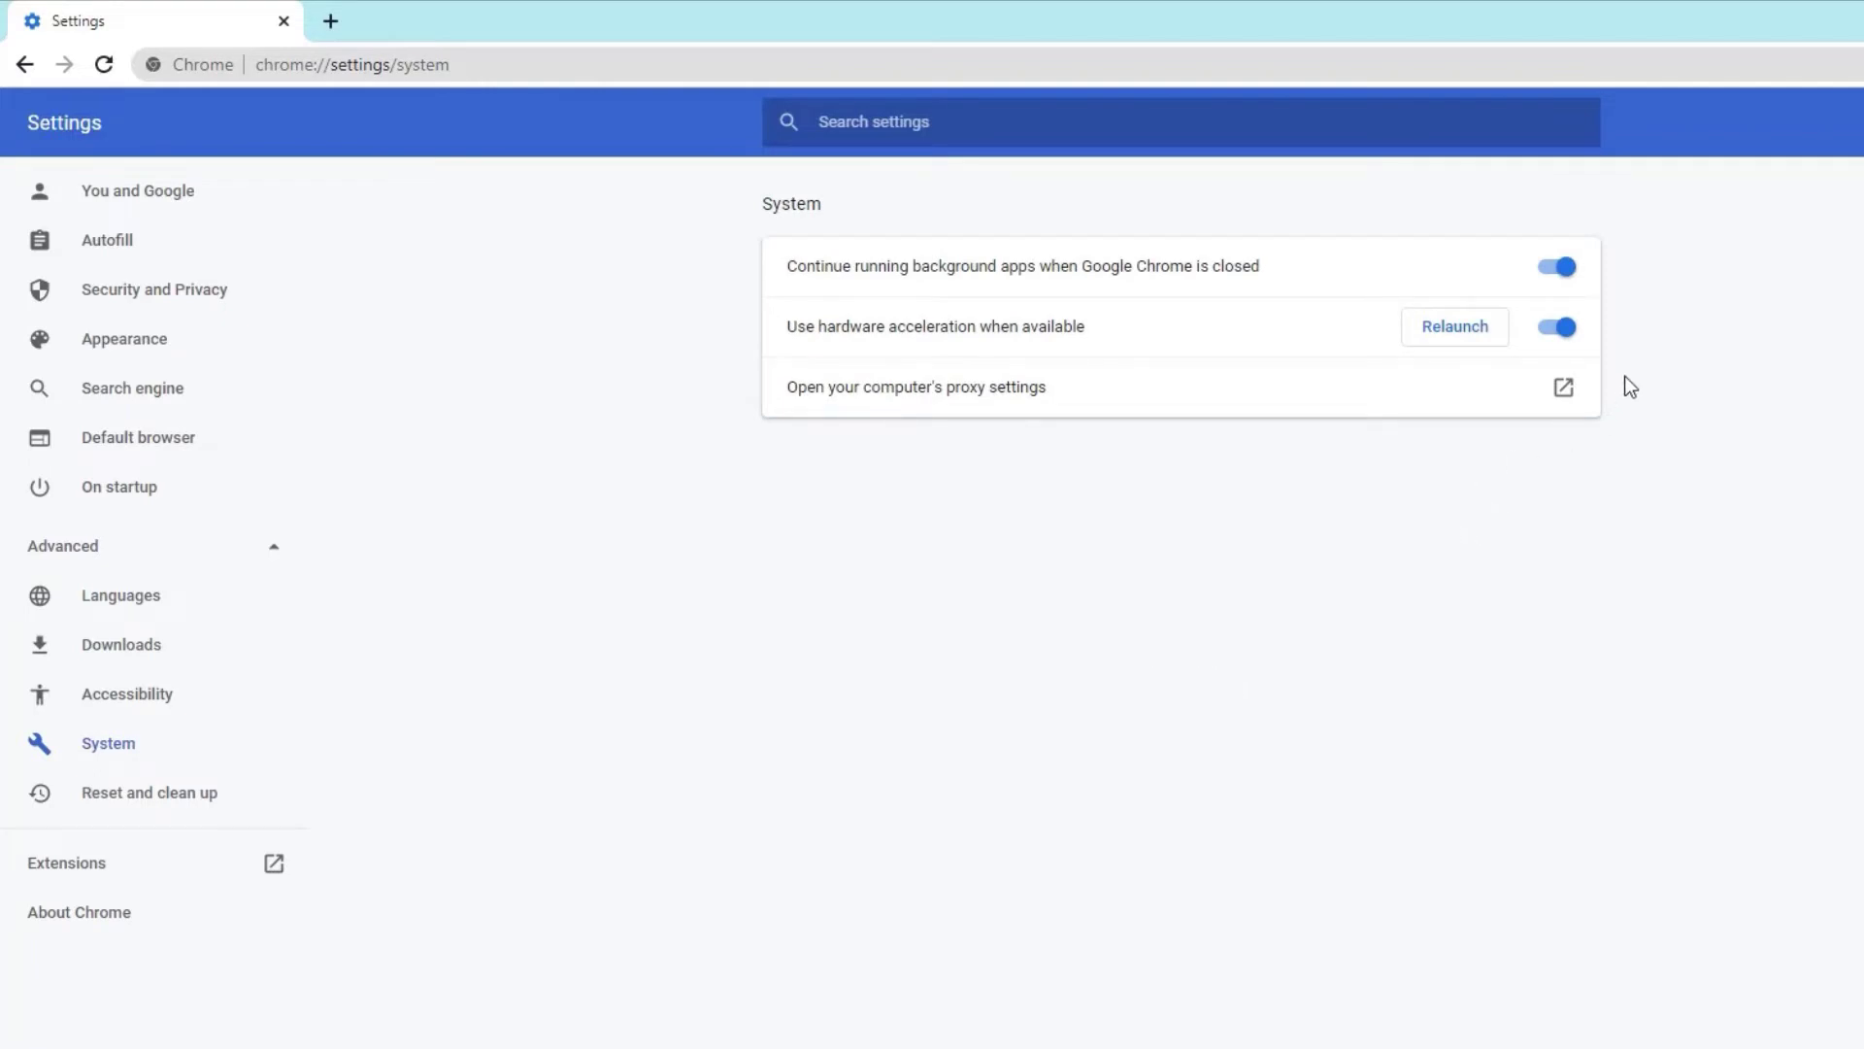
left_click(1559, 330)
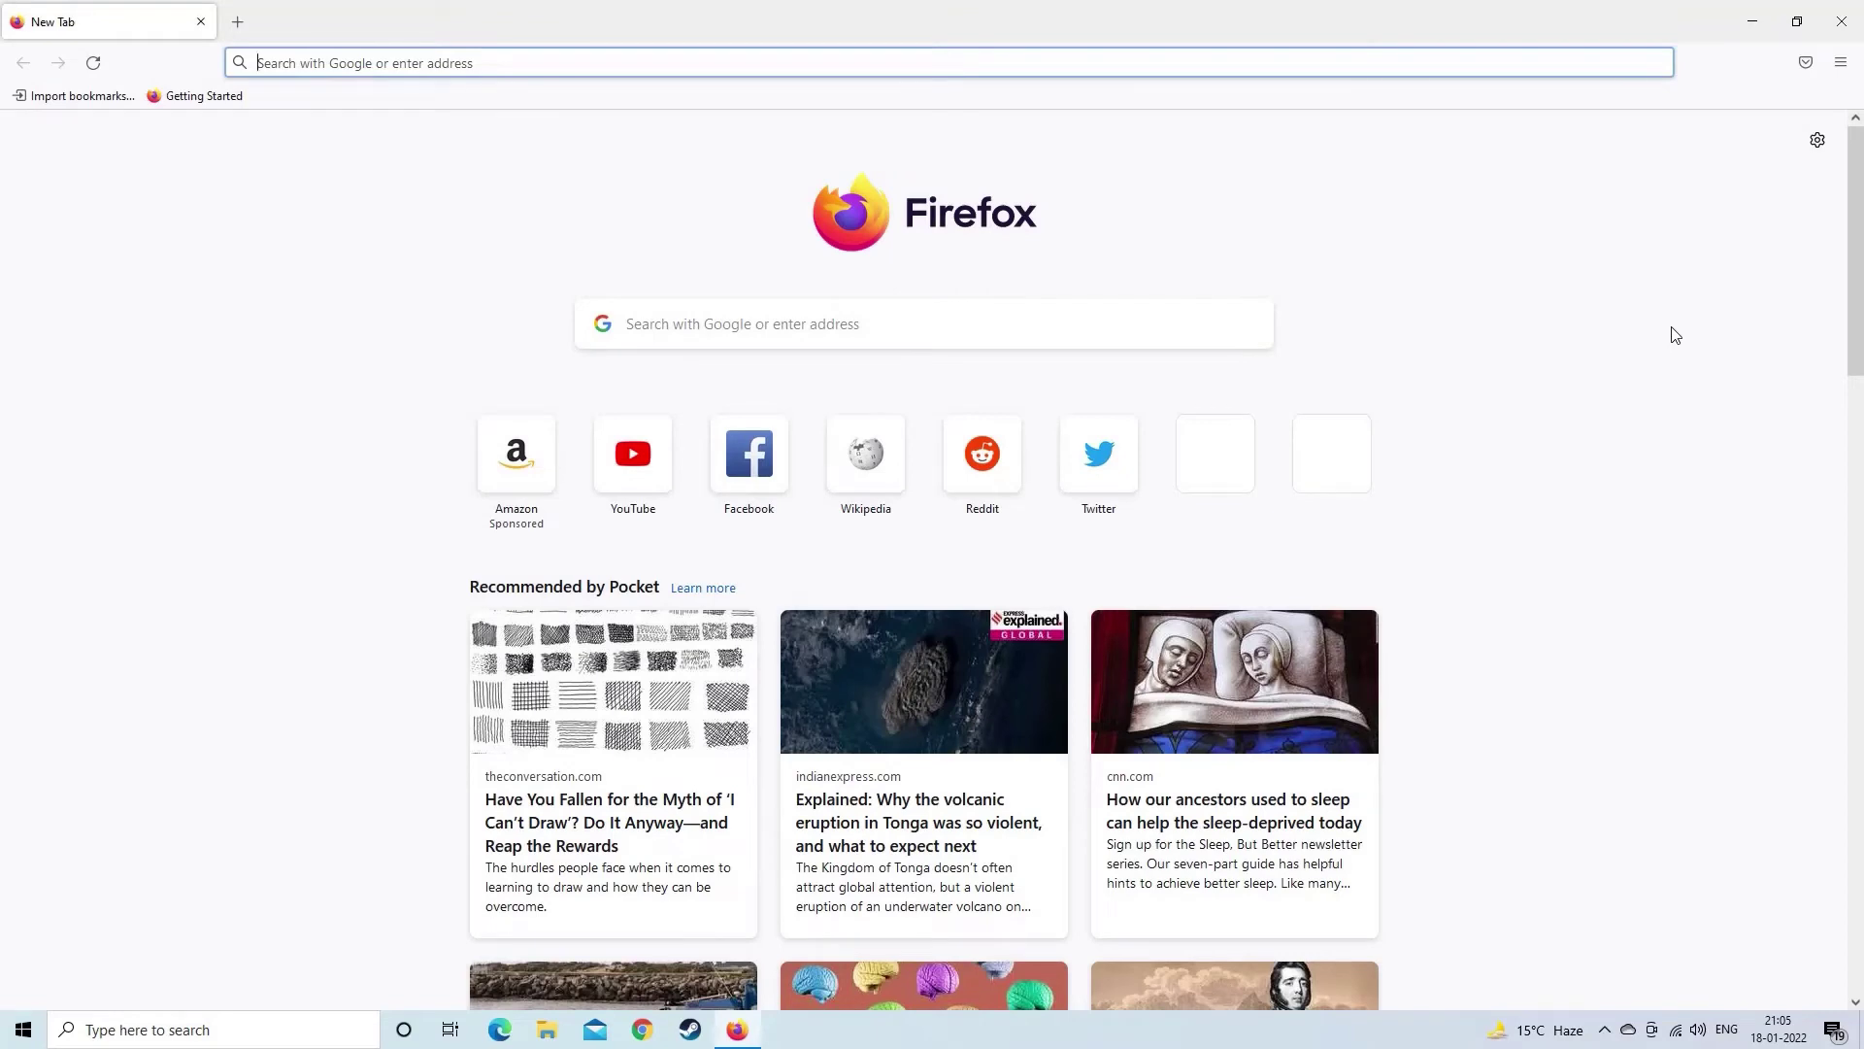
Uncheck 'Use recommended performance settings' and 'Use hardware acceleration when available' in Firefox's Performance settings
left_click(1841, 63)
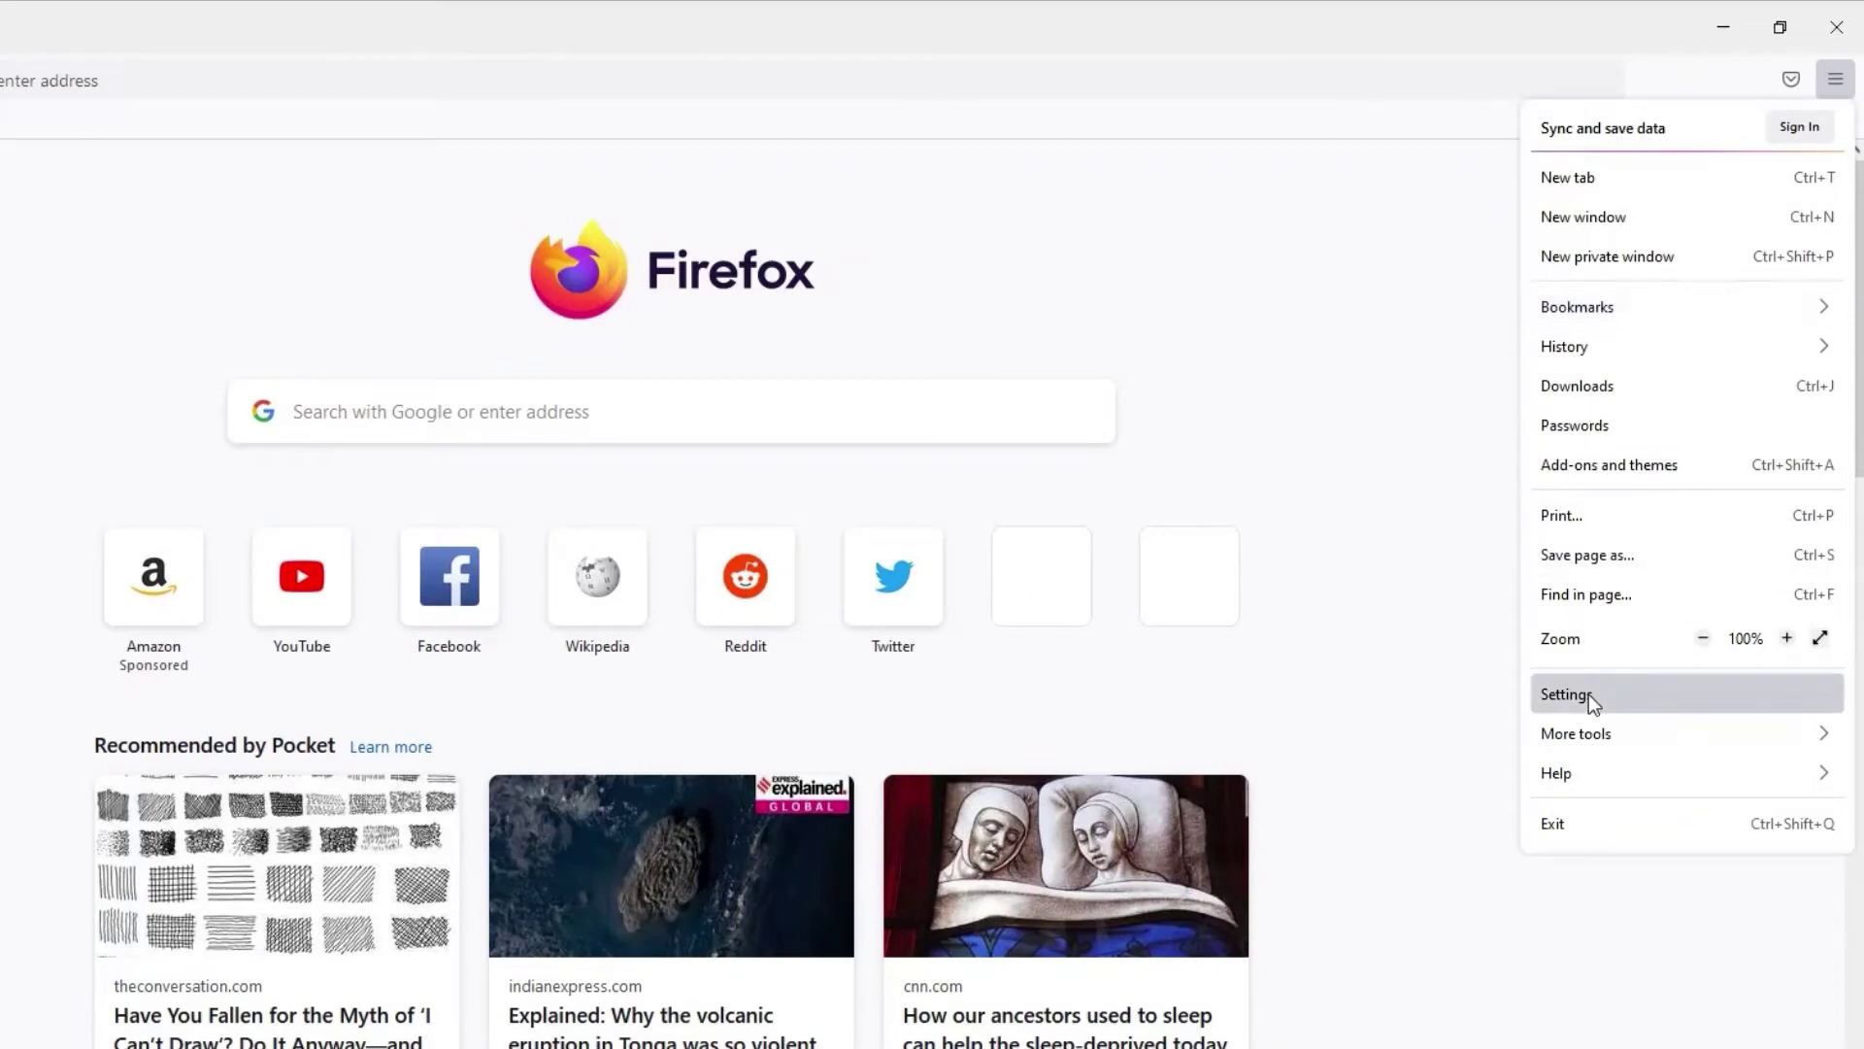
left_click(1589, 694)
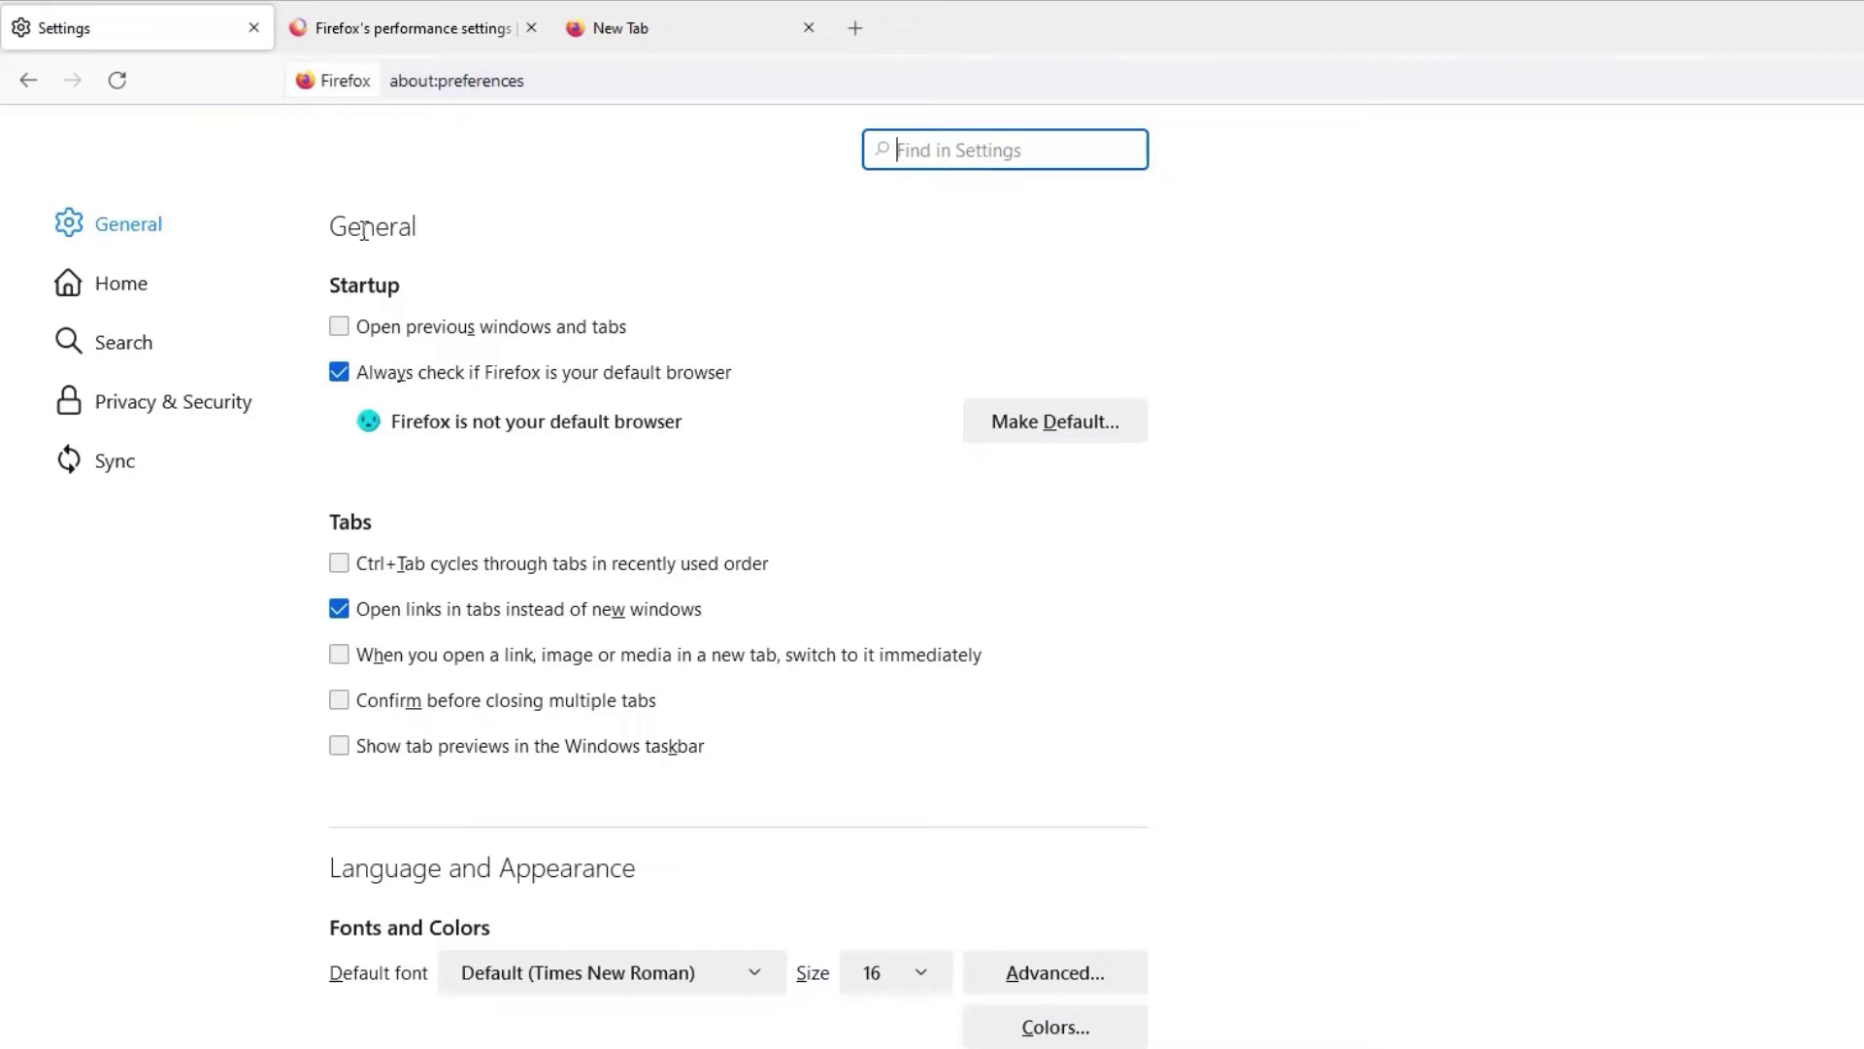
scroll(720, 533, "down", 10)
scroll(720, 533, "down", 3)
scroll(721, 533, "down", 3)
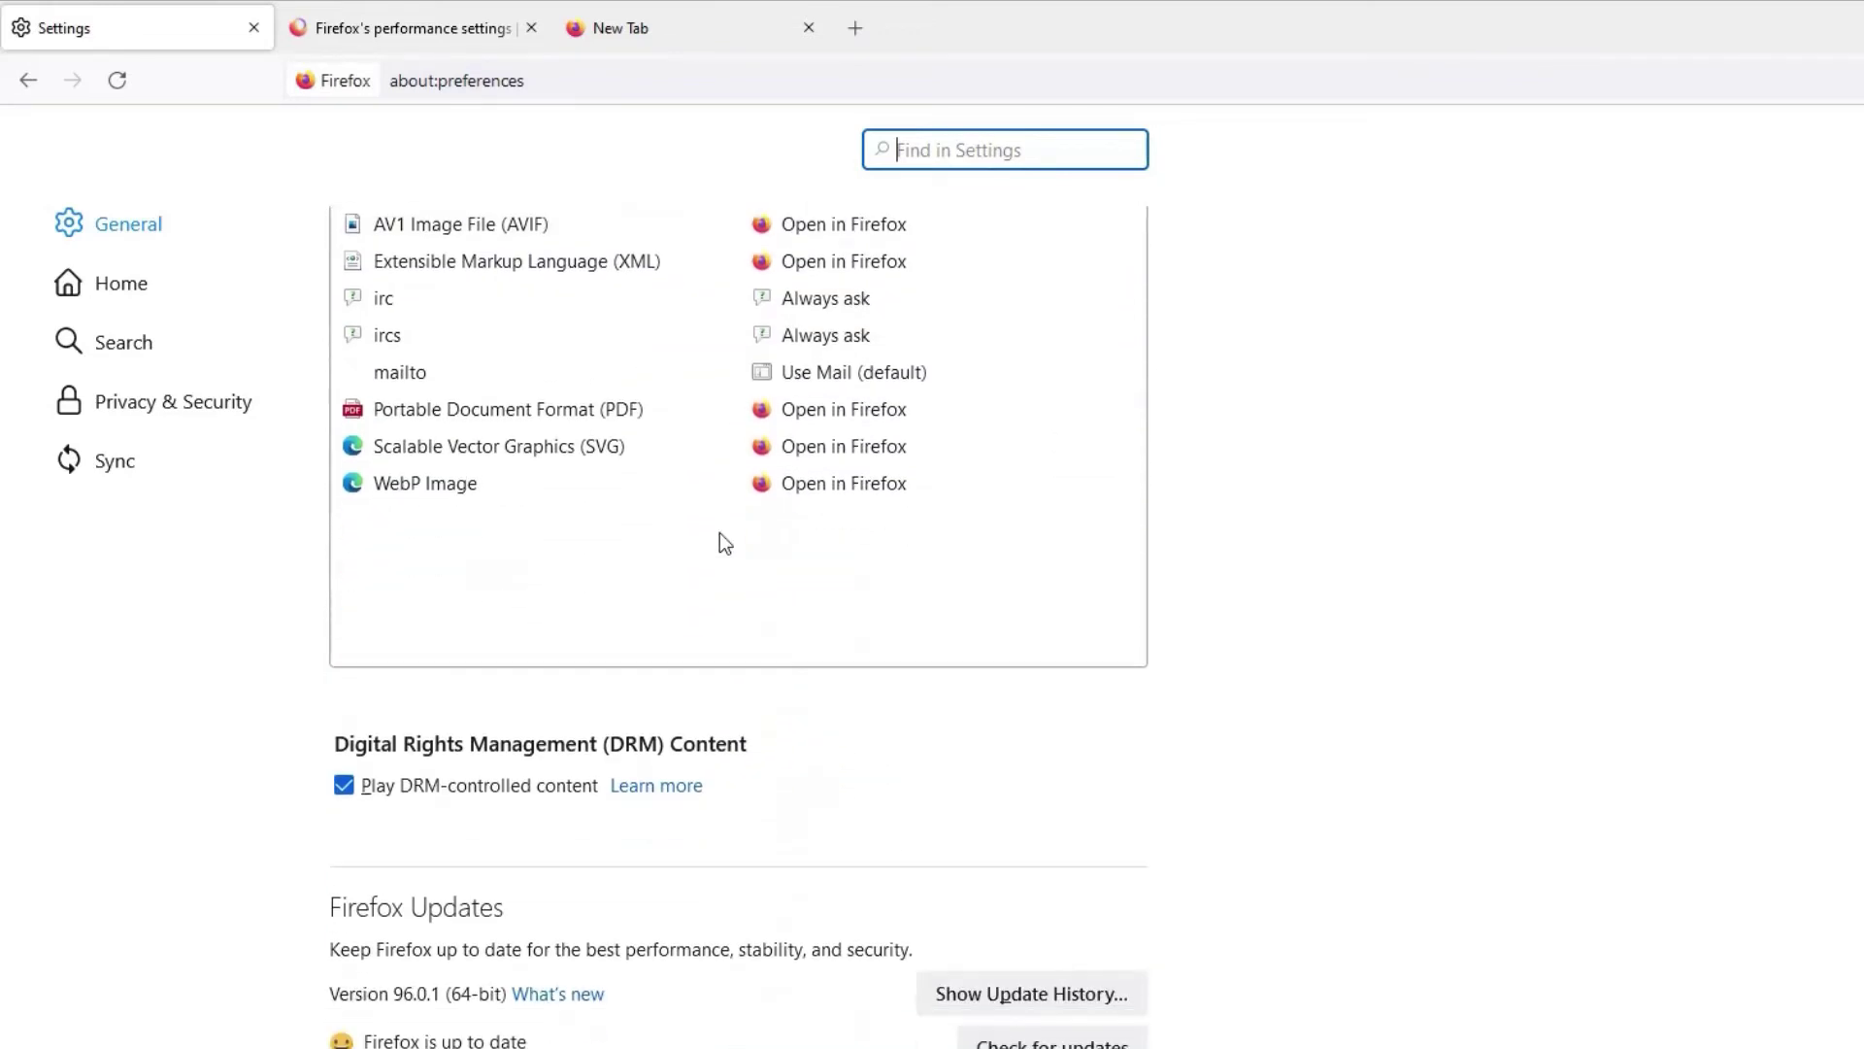
scroll(719, 542, "down", 2)
scroll(720, 542, "down", 2)
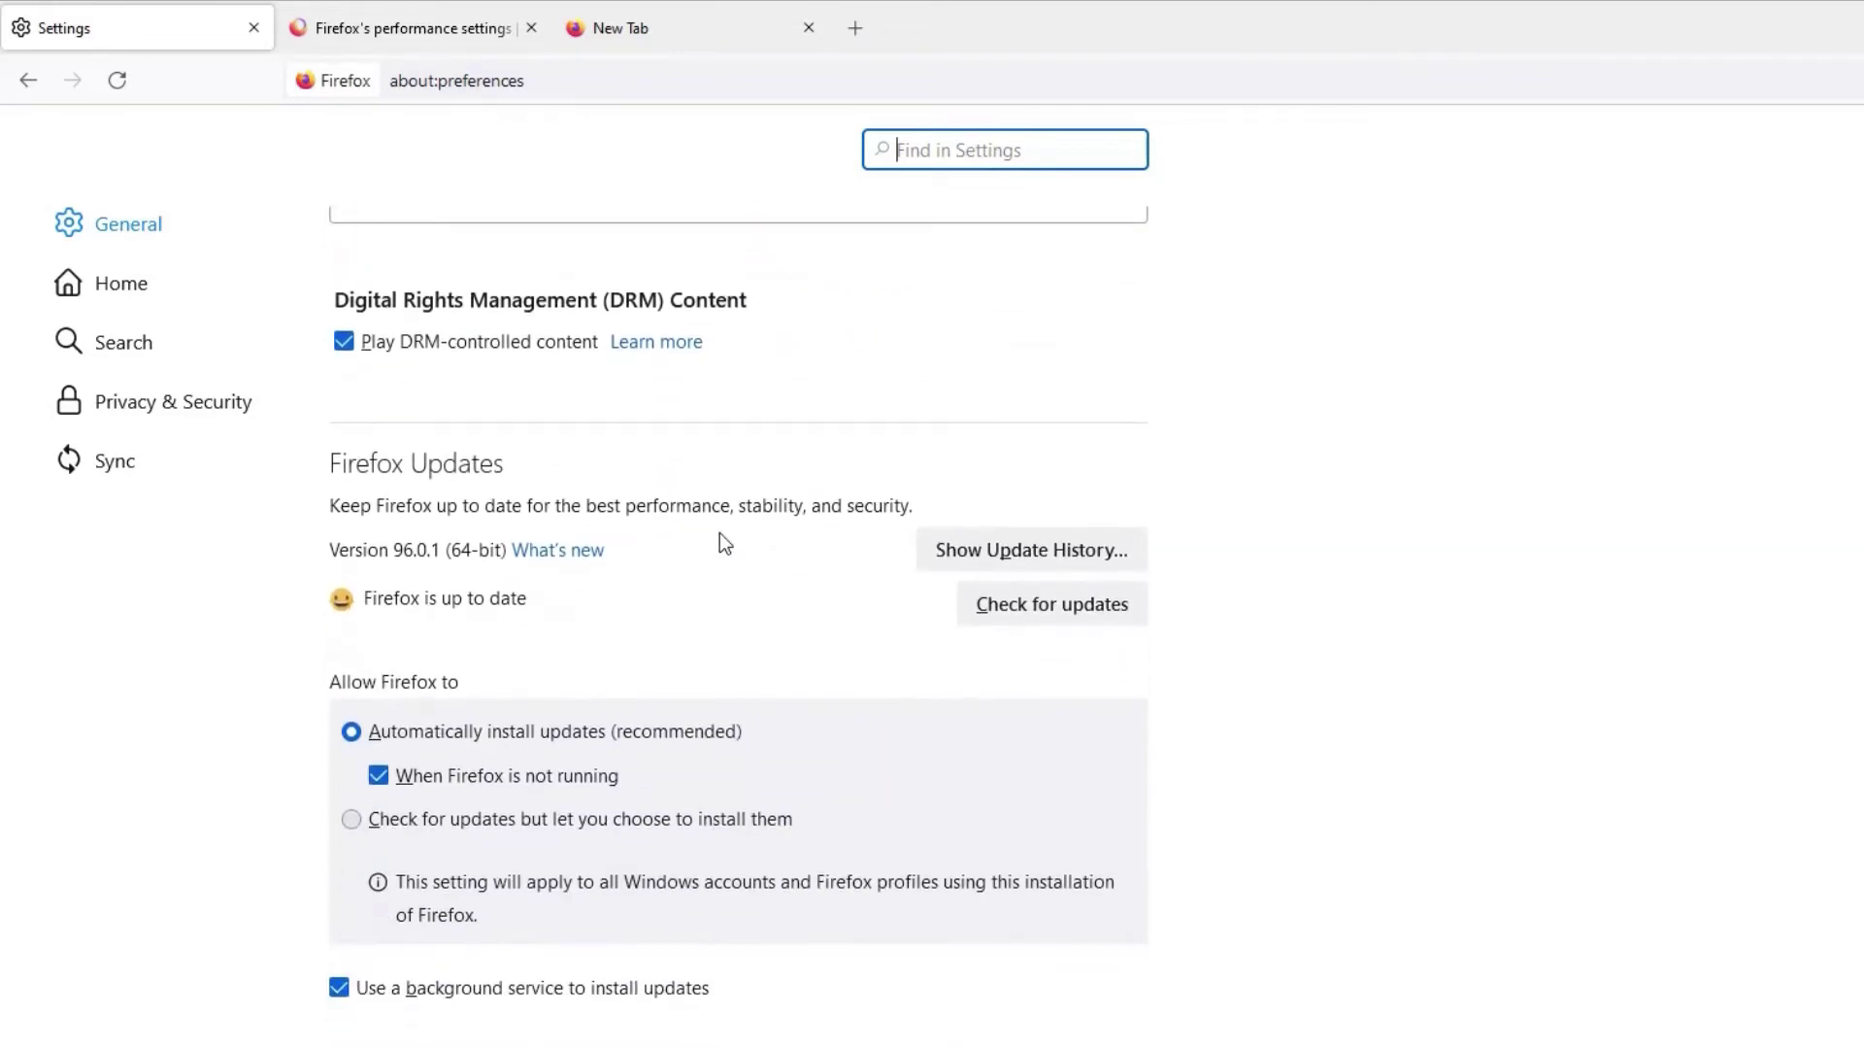
scroll(719, 543, "down", 3)
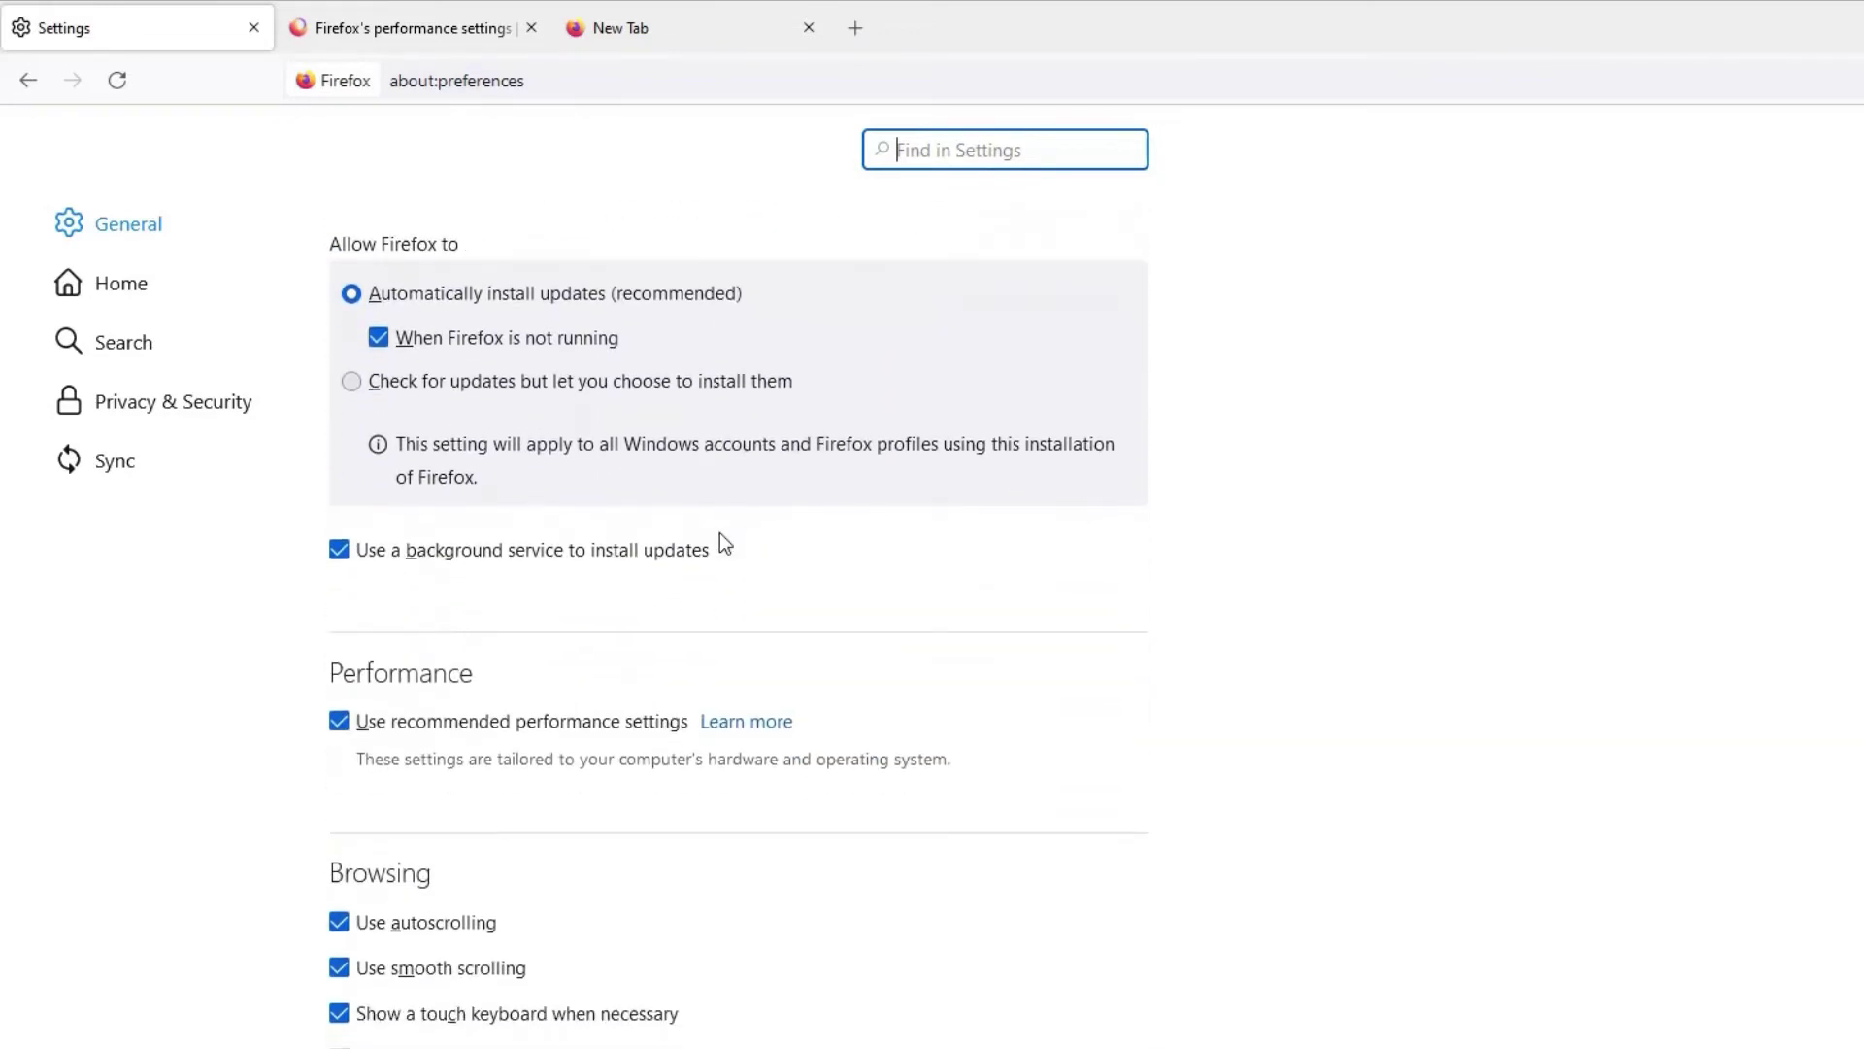
left_click(338, 716)
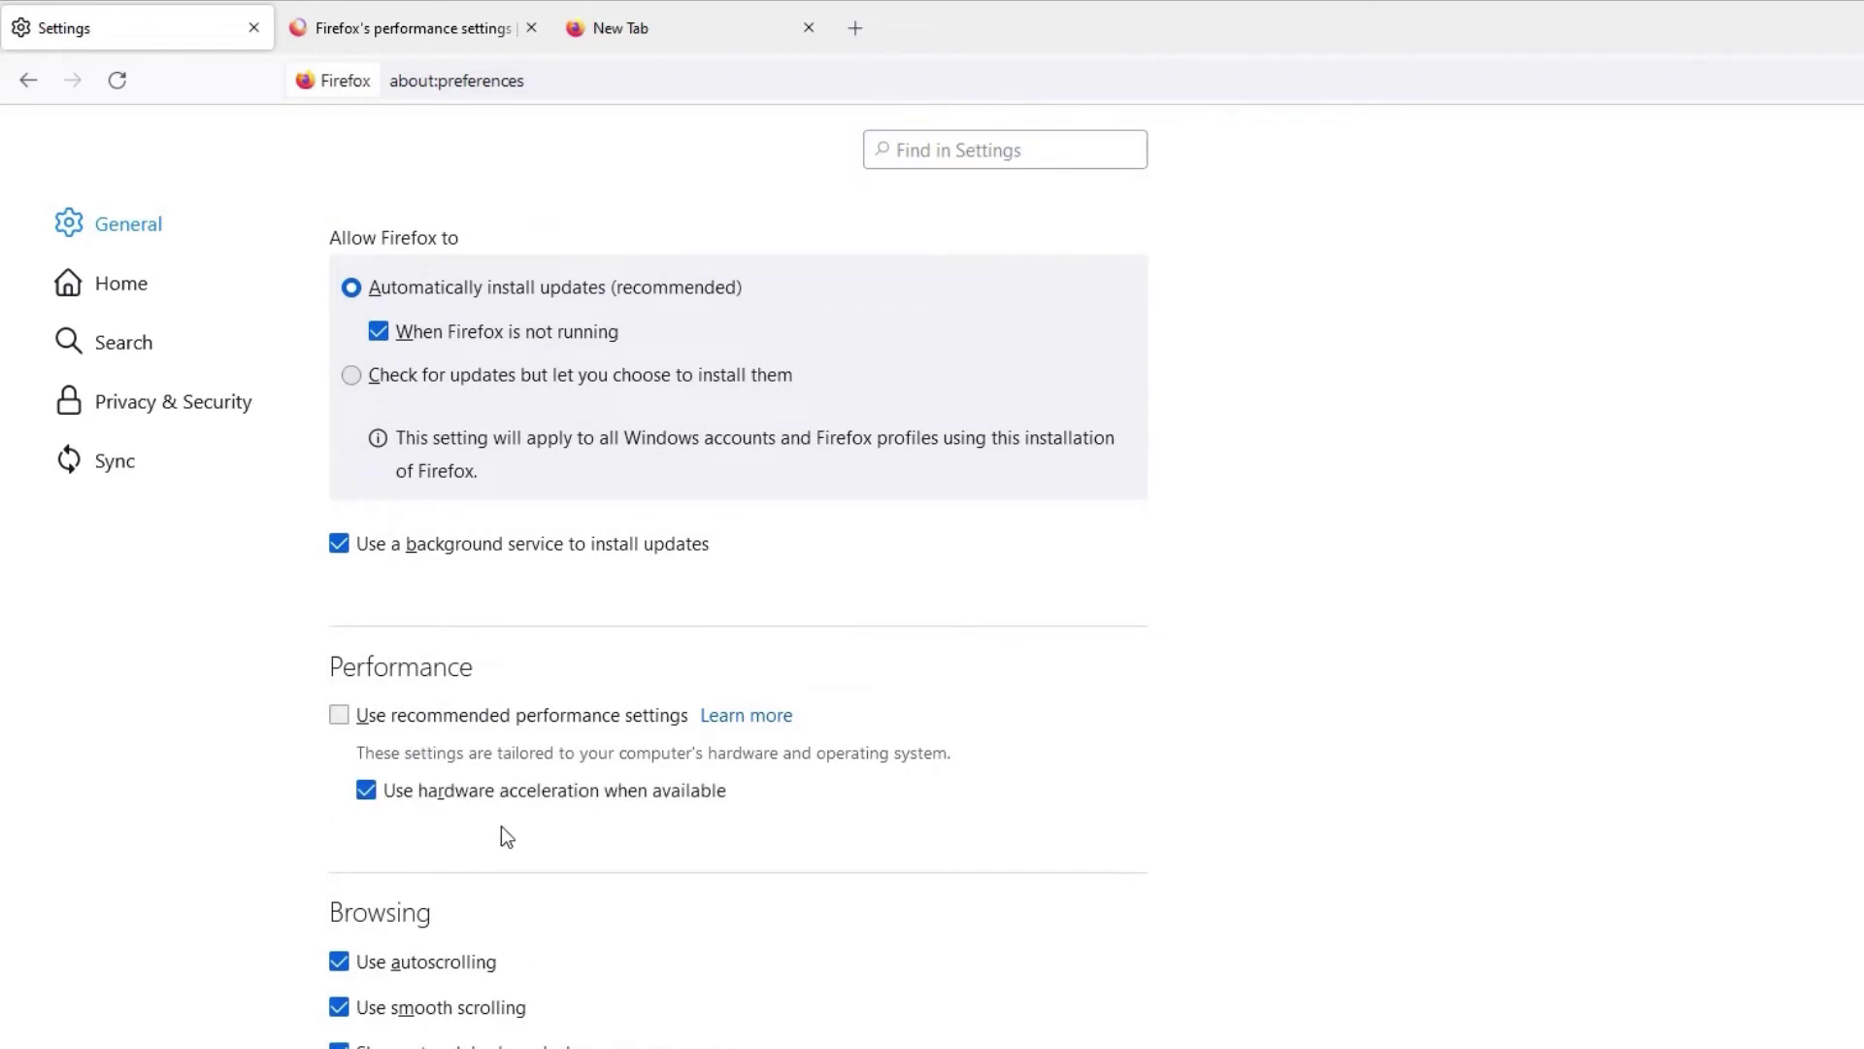
left_click(366, 791)
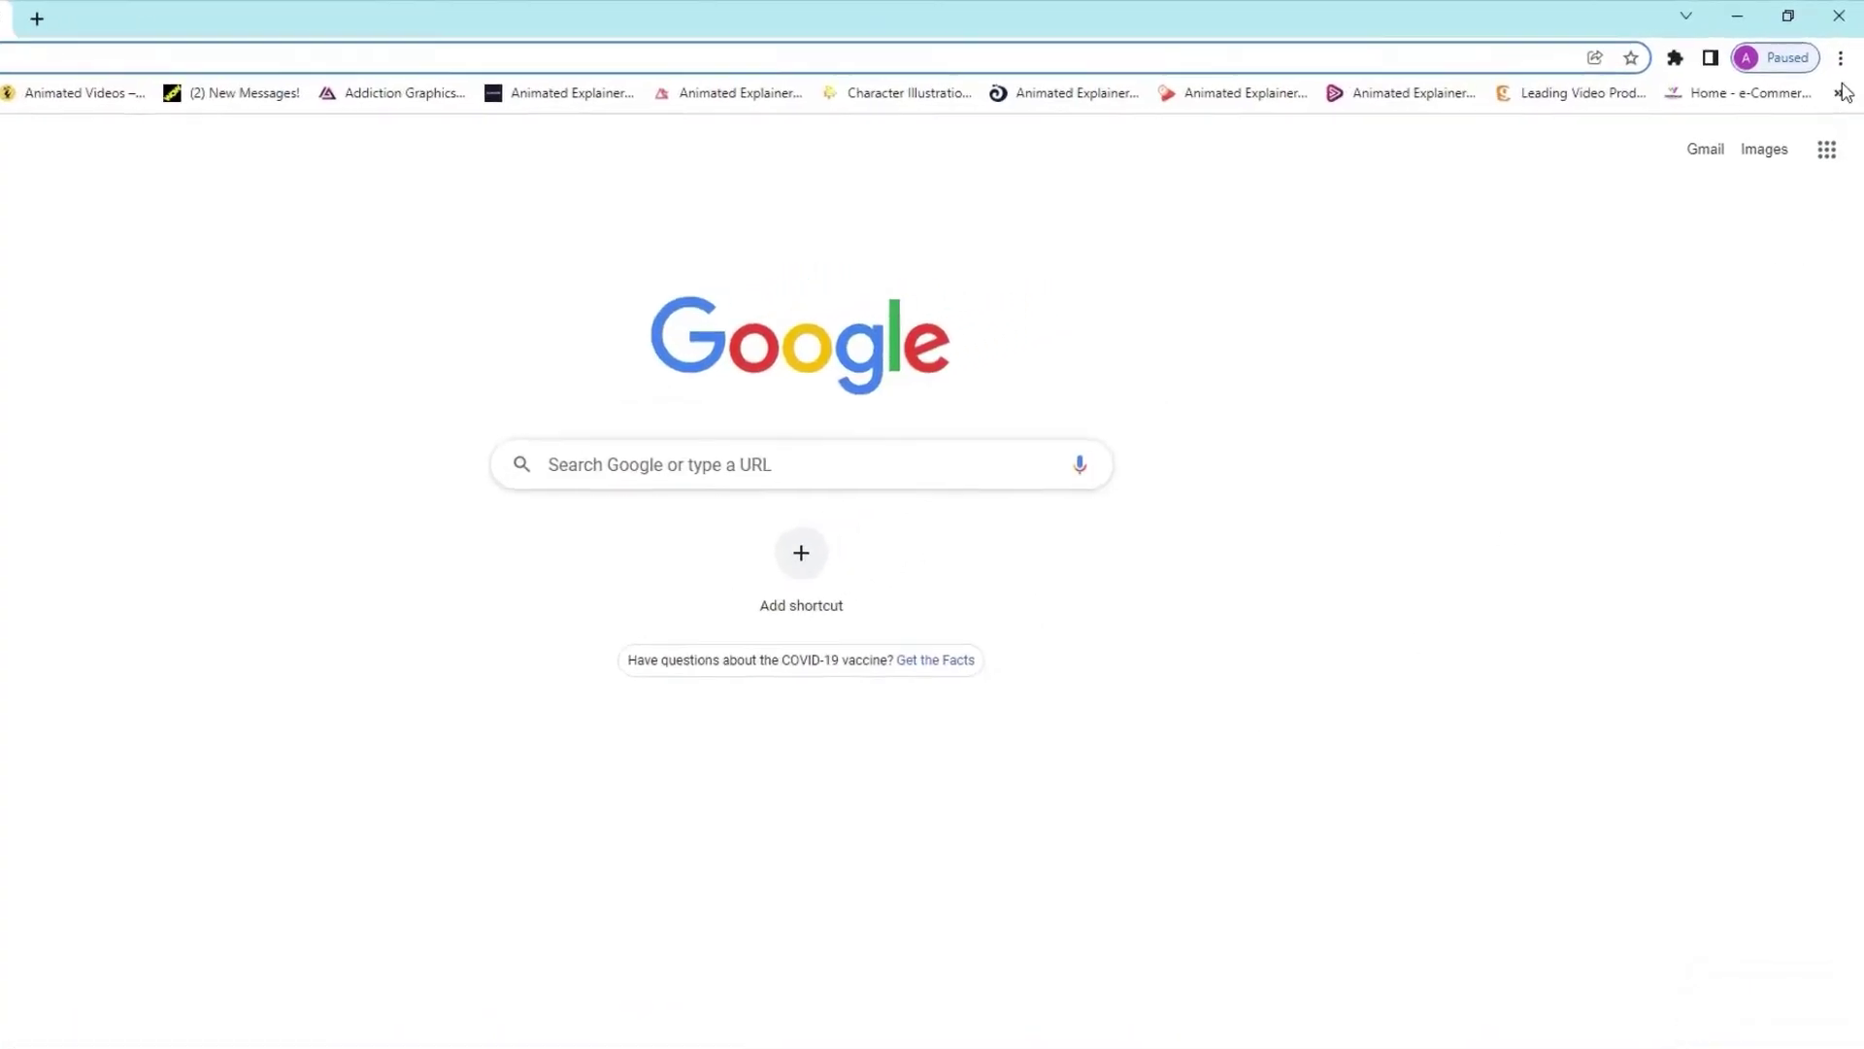
Open Help > About Google Chrome to run the update check
left_click(1838, 66)
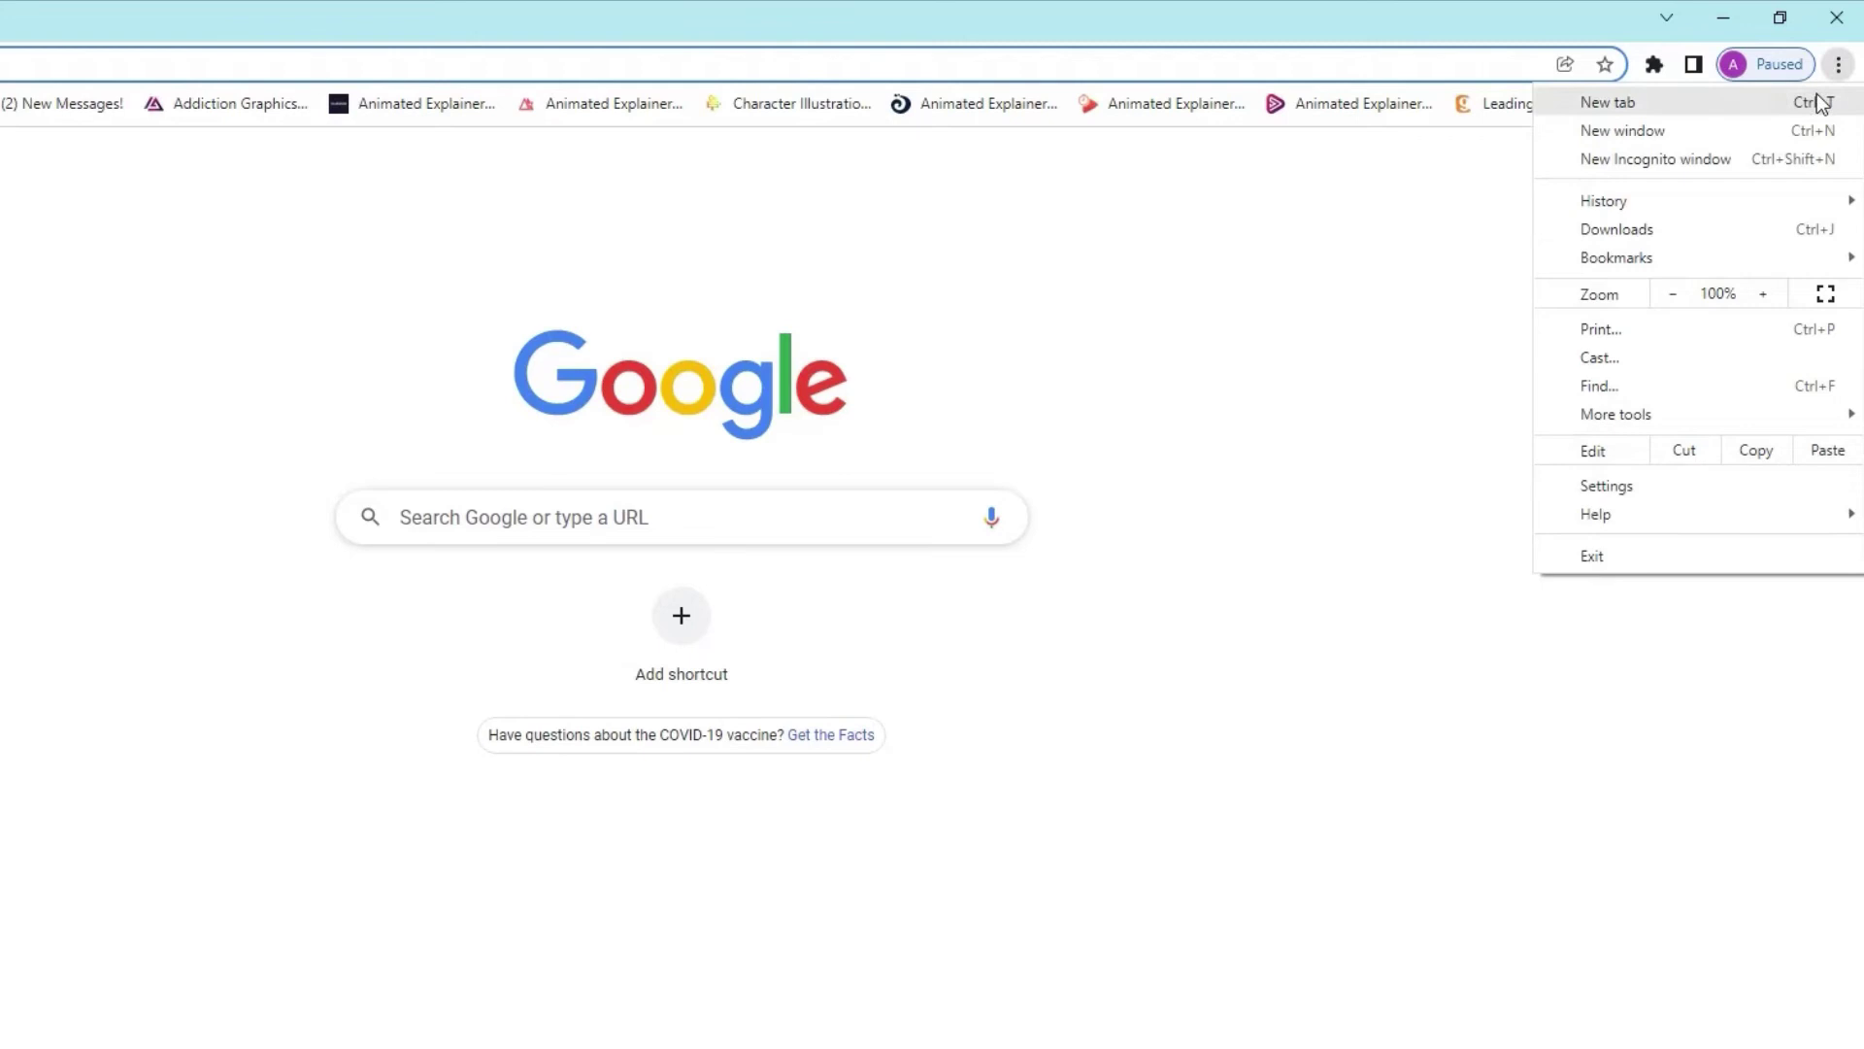
mouse_move(1598, 514)
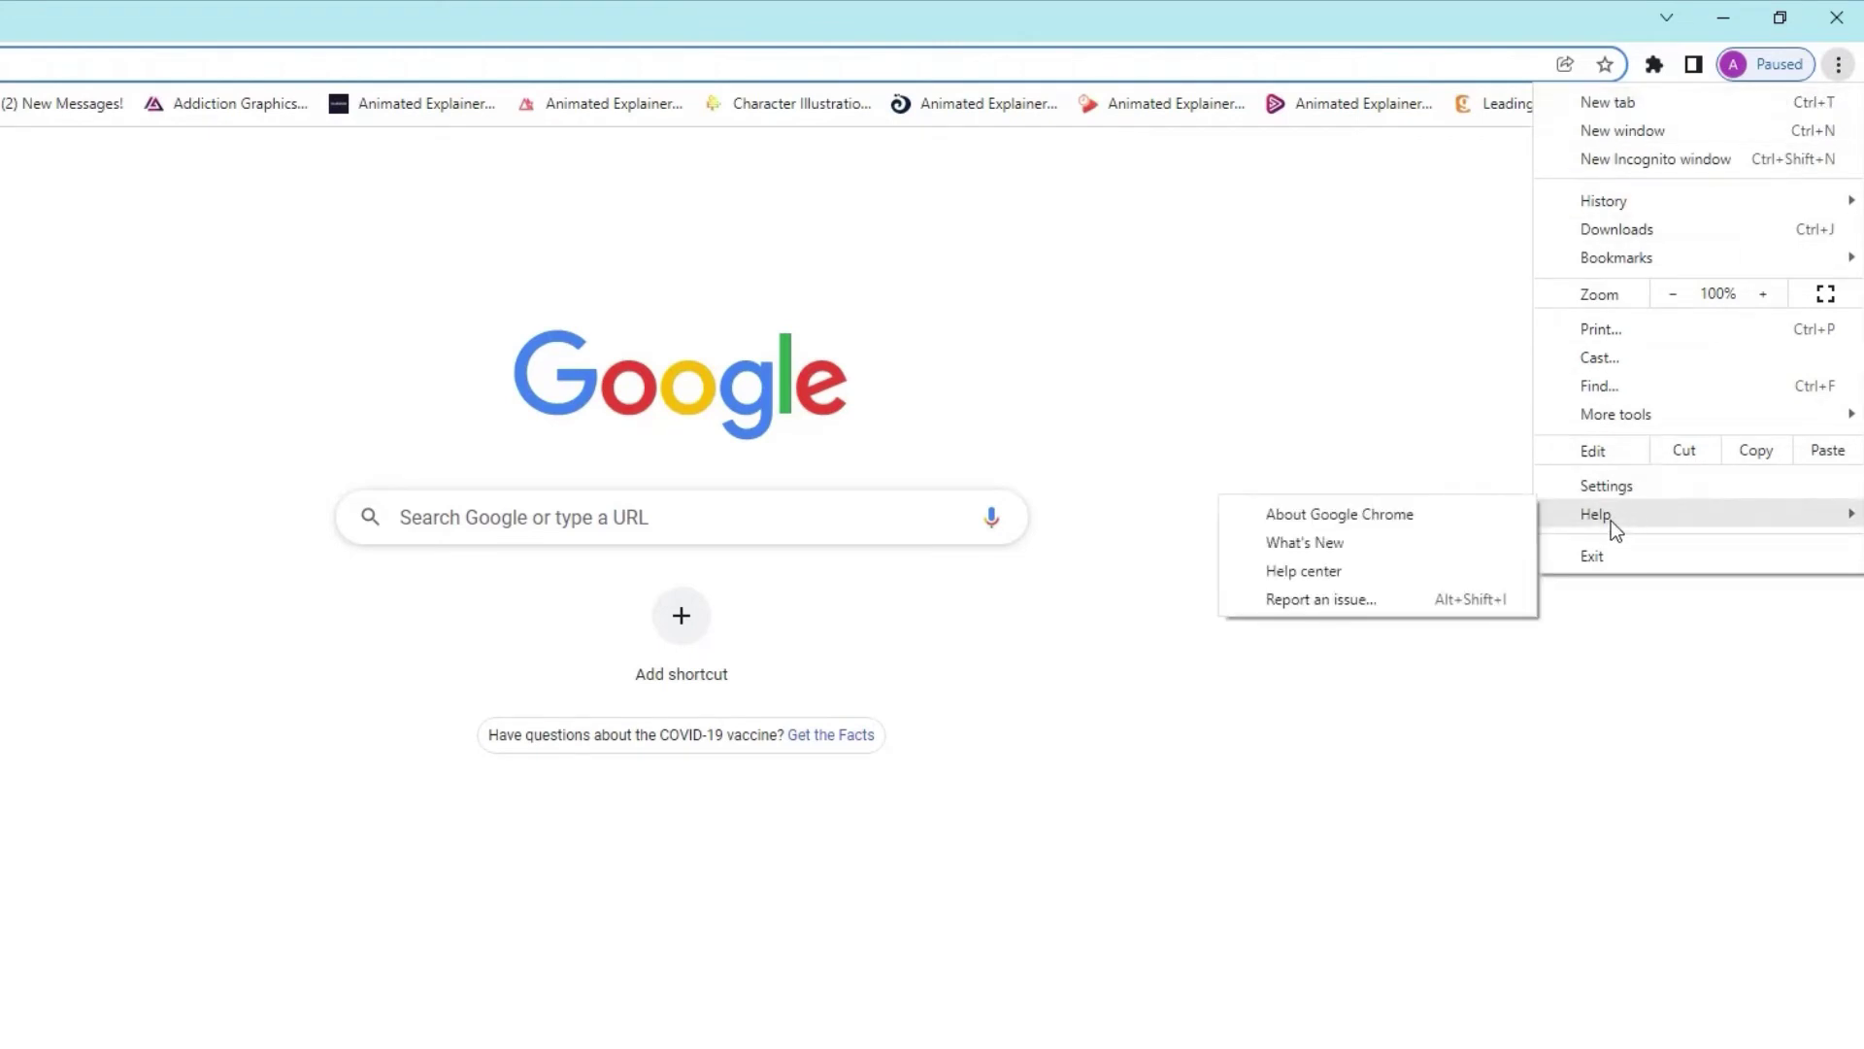
left_click(1418, 517)
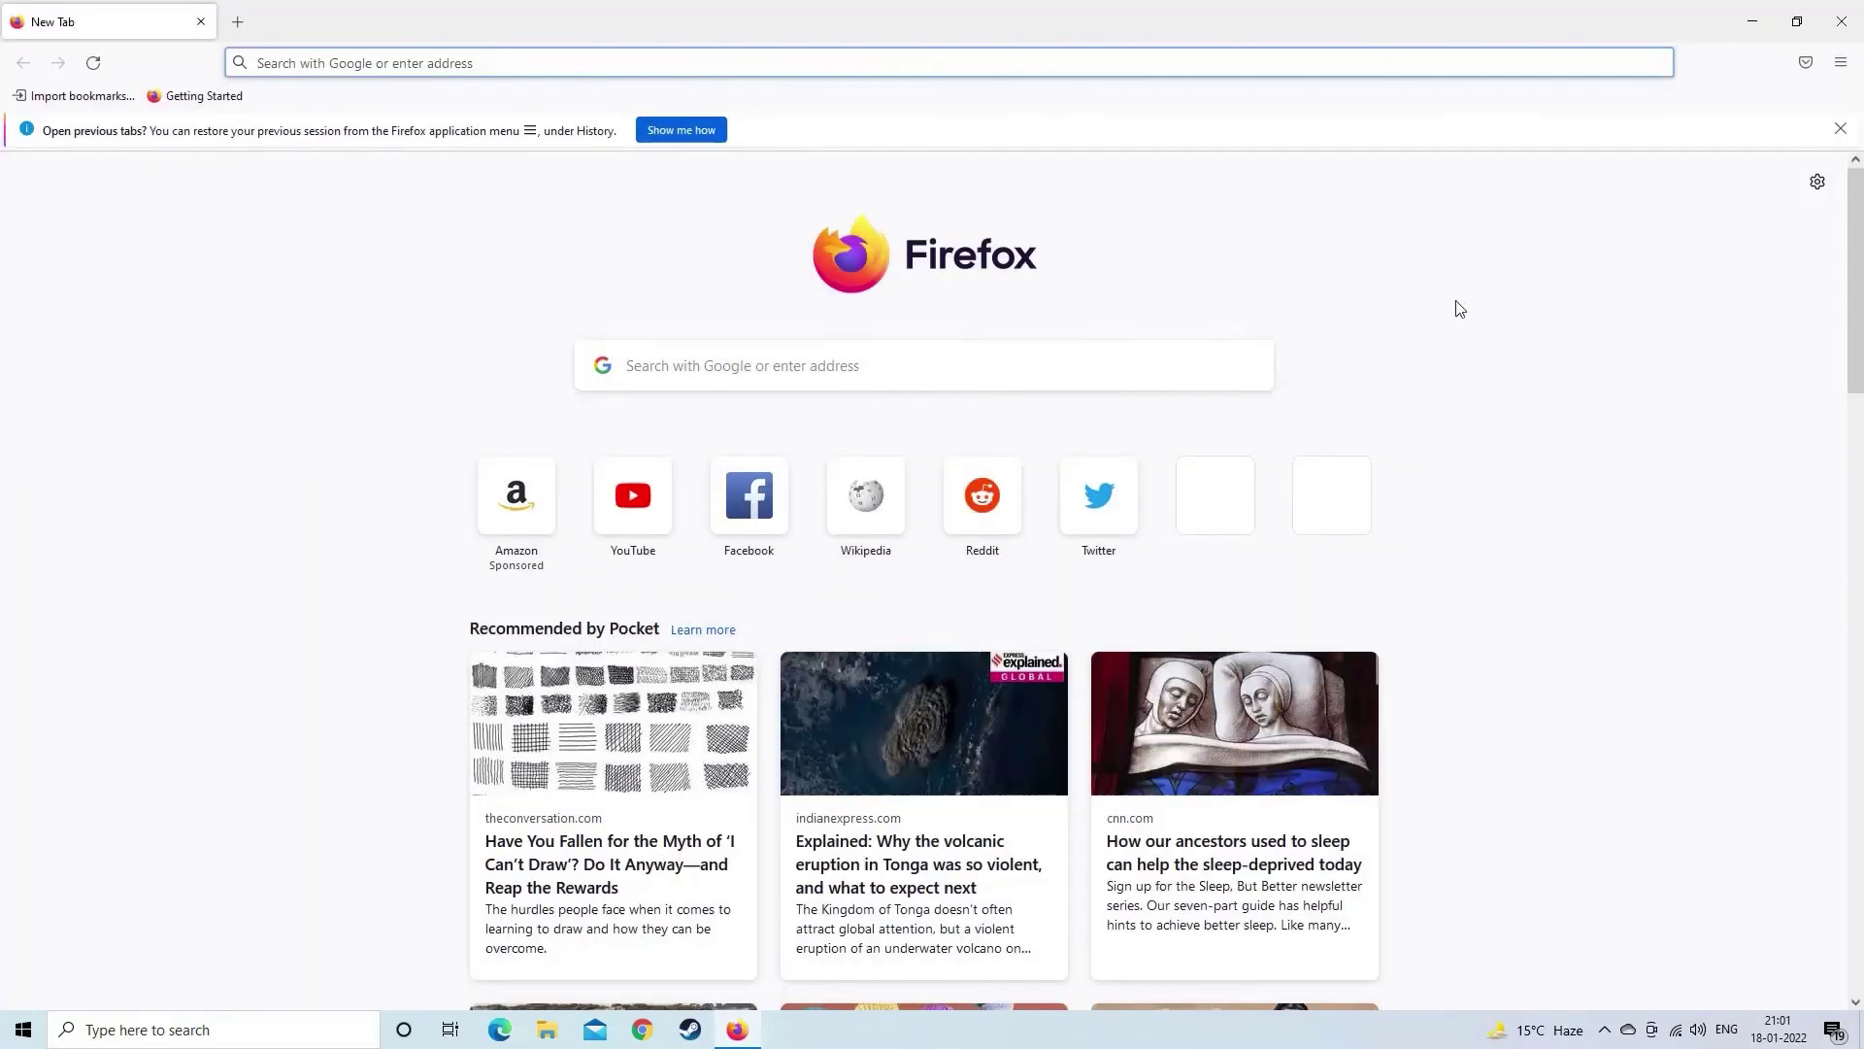
Confirm via Help > About Firefox that version 96.0.1 is up to date, then close the window
left_click(1499, 309)
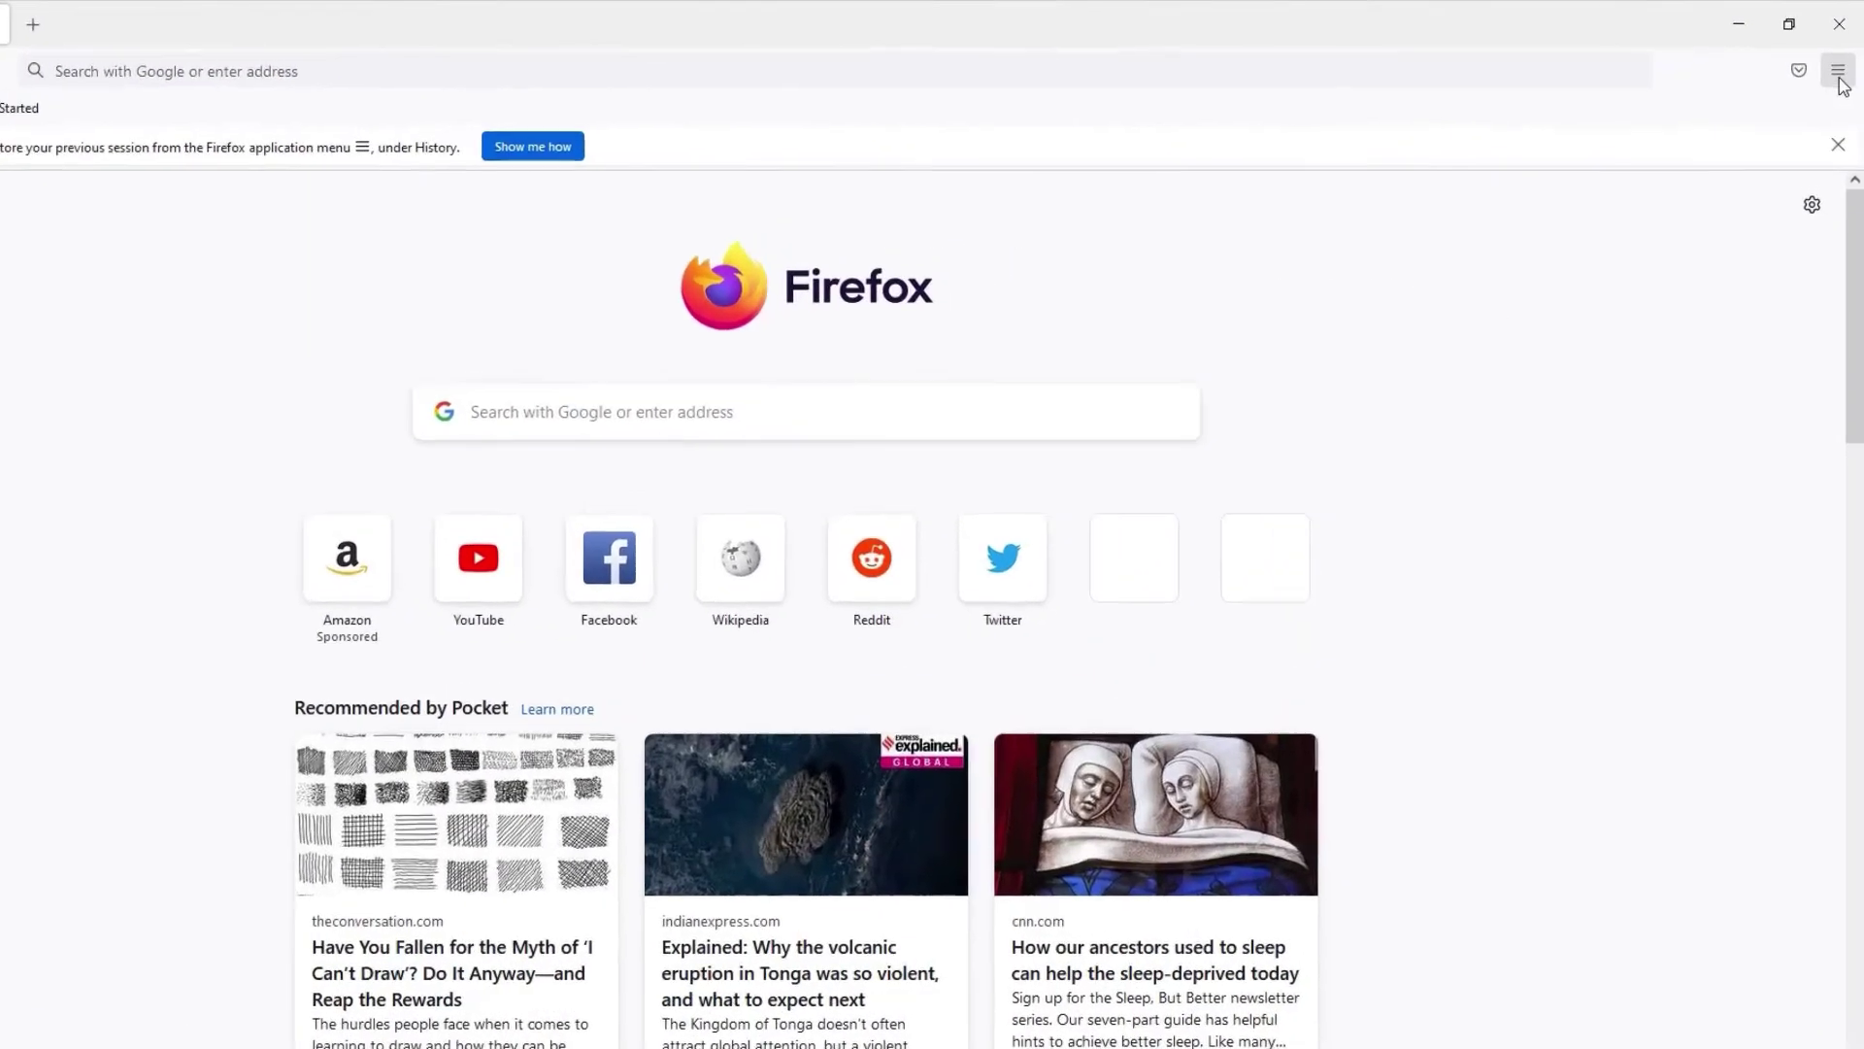
left_click(1839, 76)
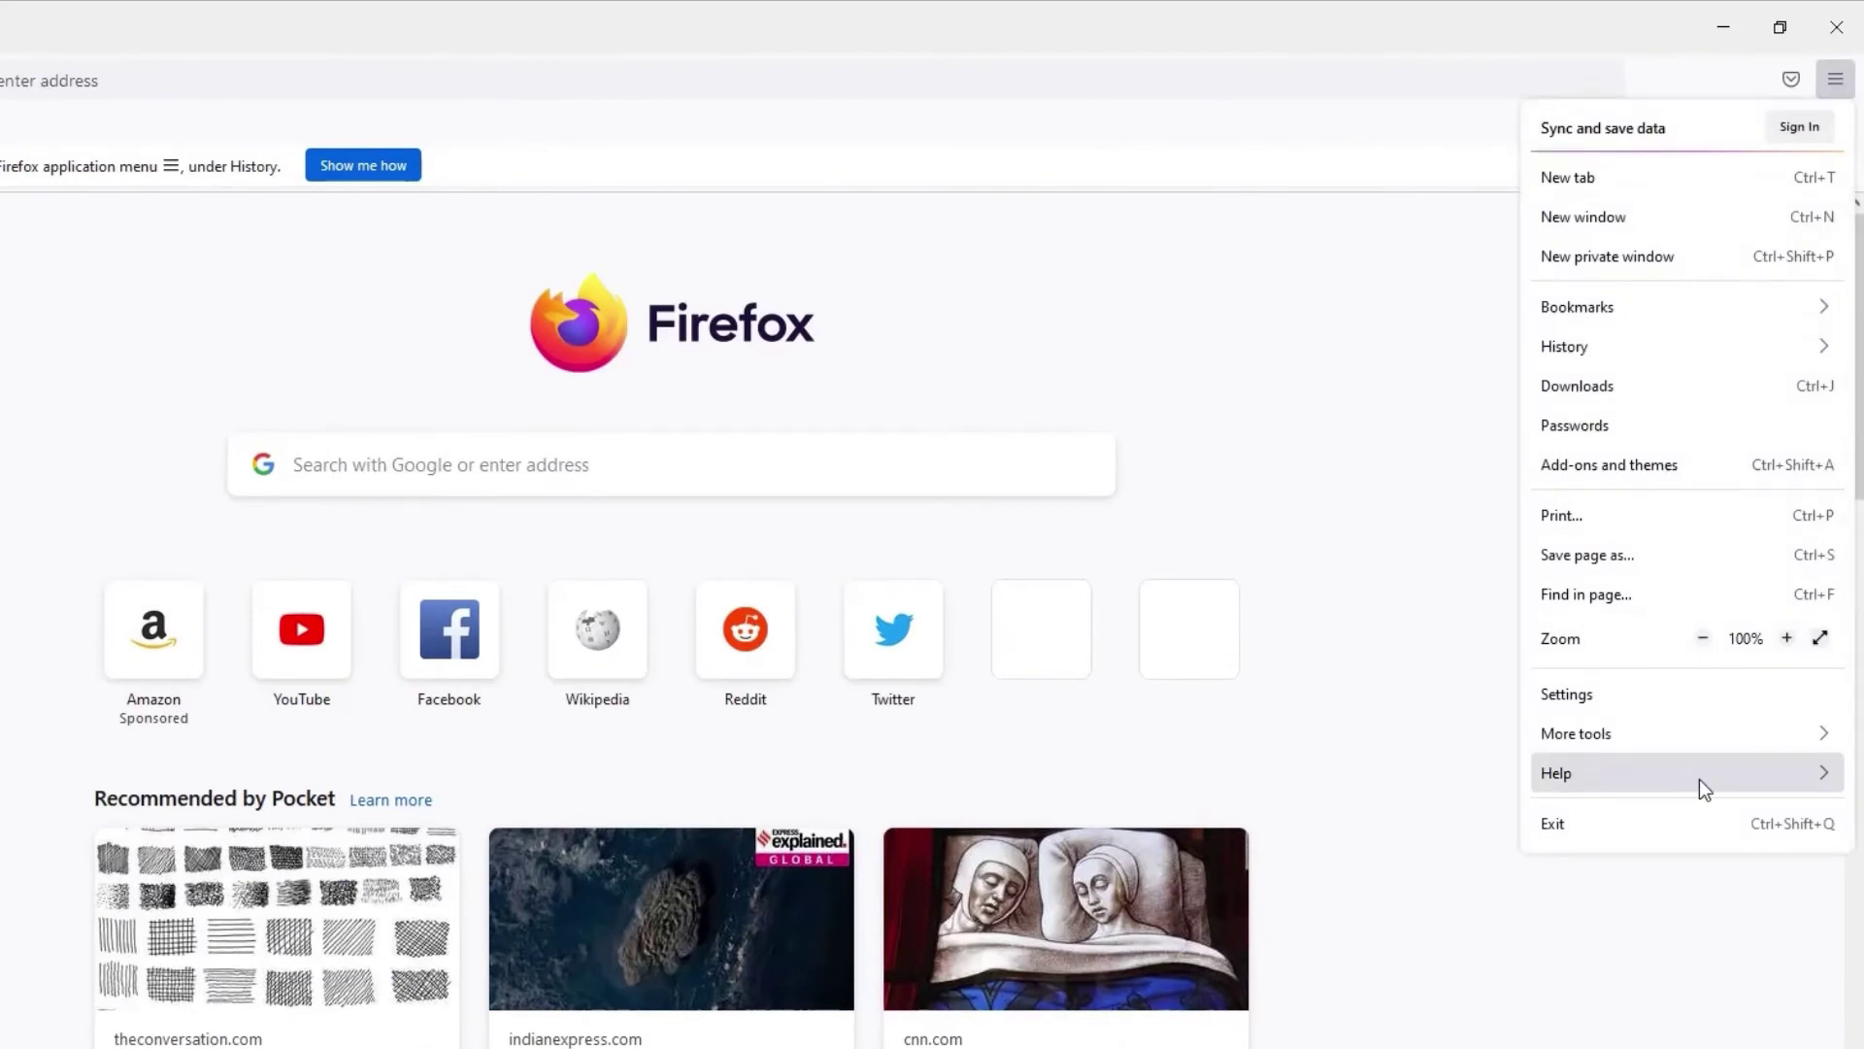
left_click(1731, 780)
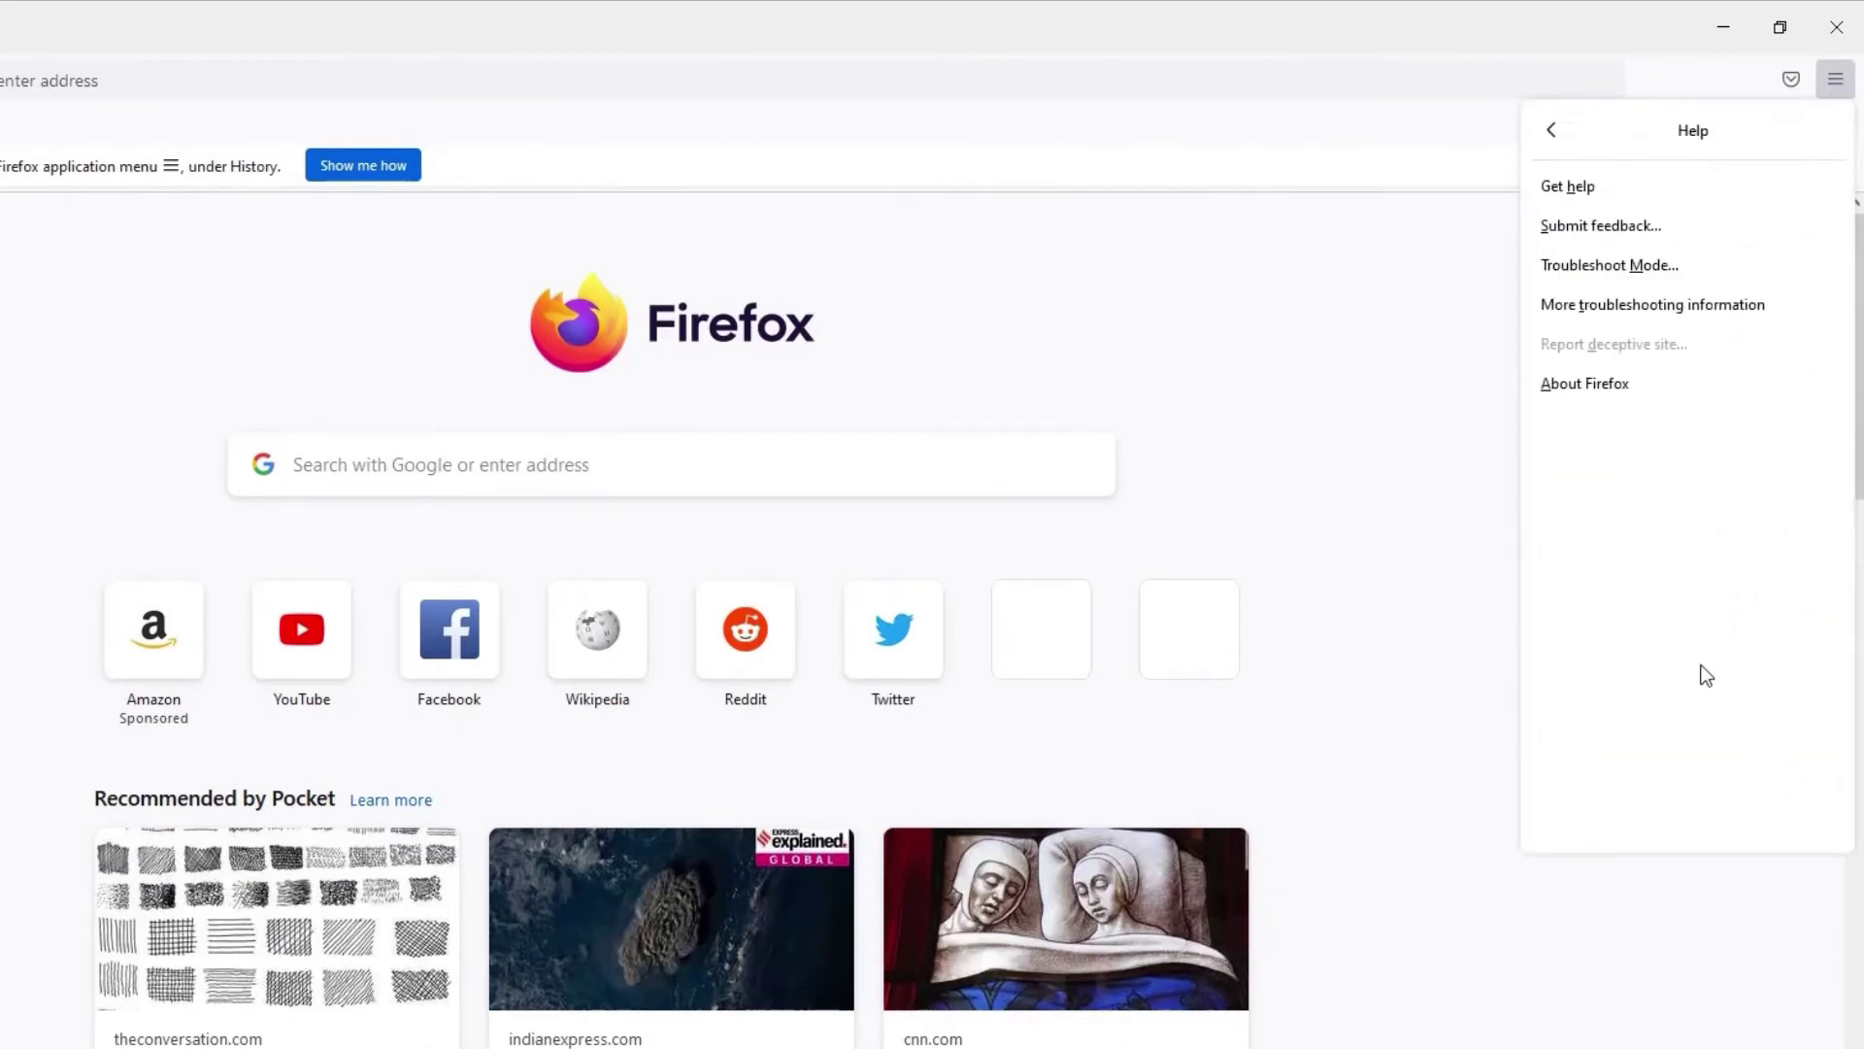
left_click(1585, 386)
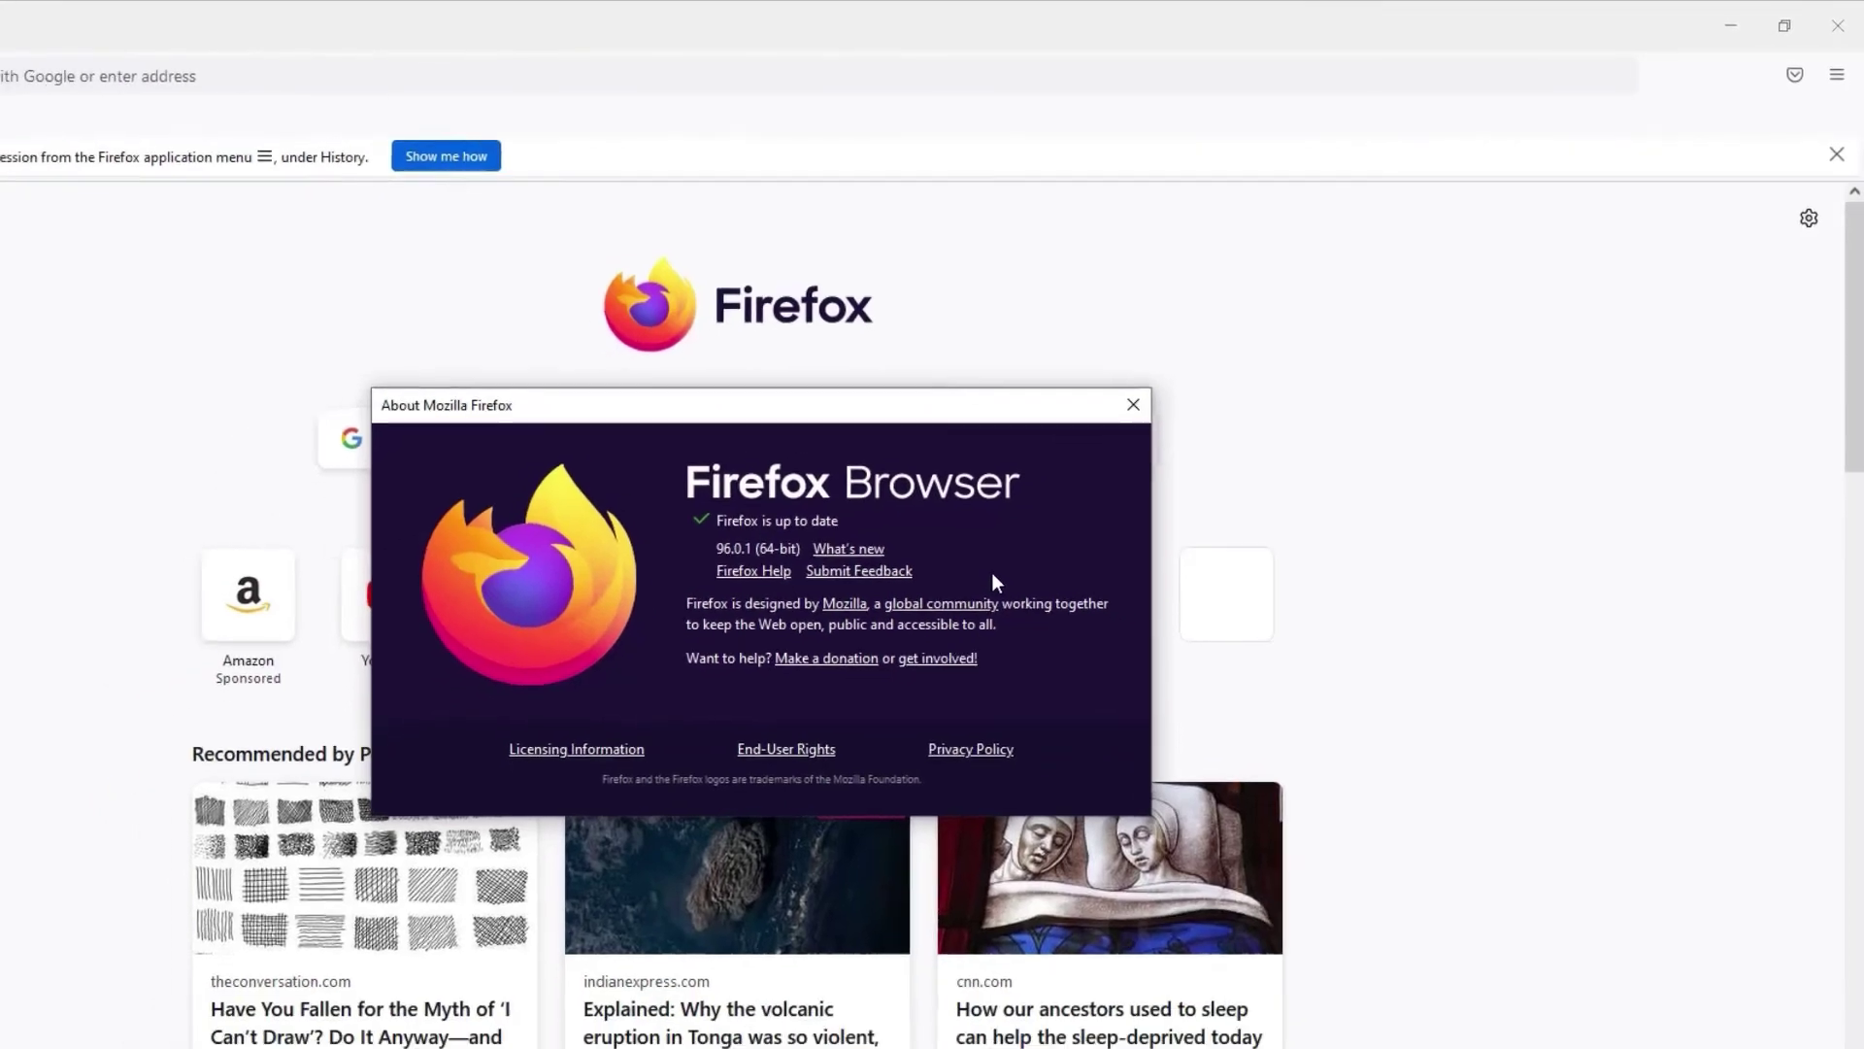
left_click(1255, 336)
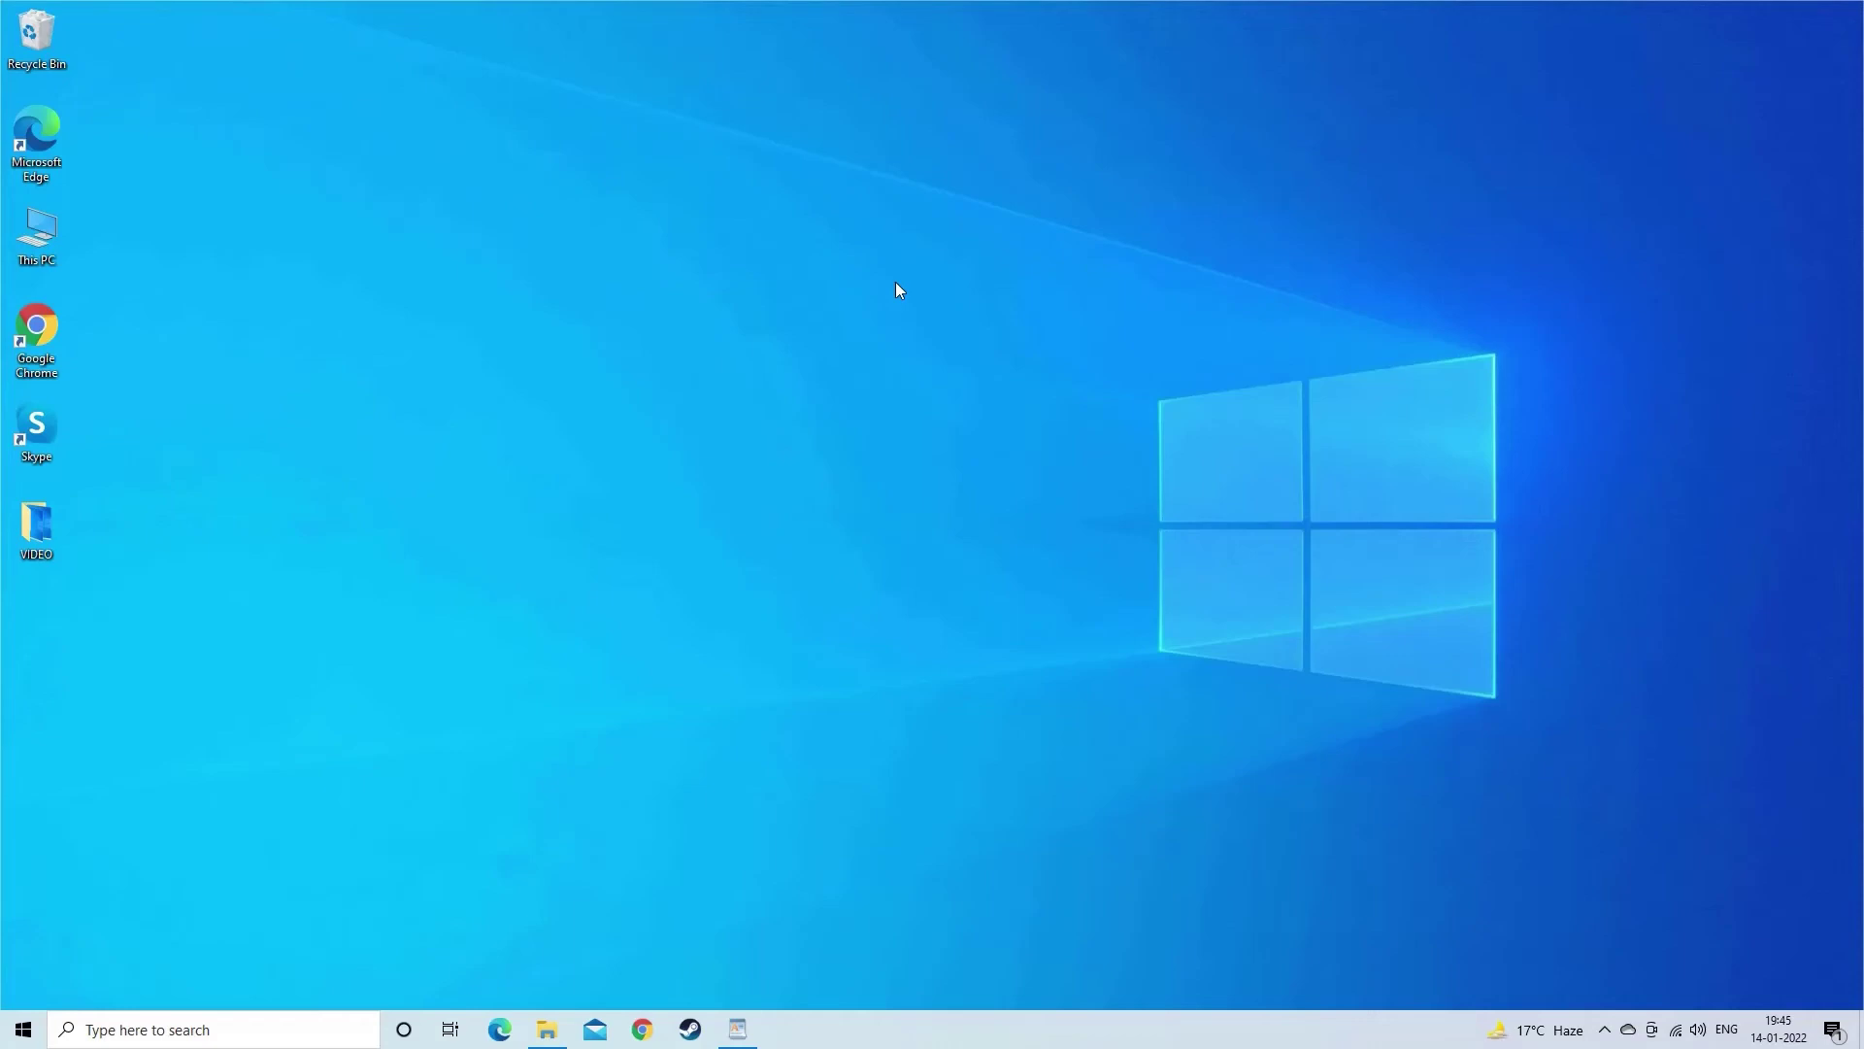
Install Stellar Repair for Video from Downloads > Programs in English, keeping the default folders
double_click(36, 234)
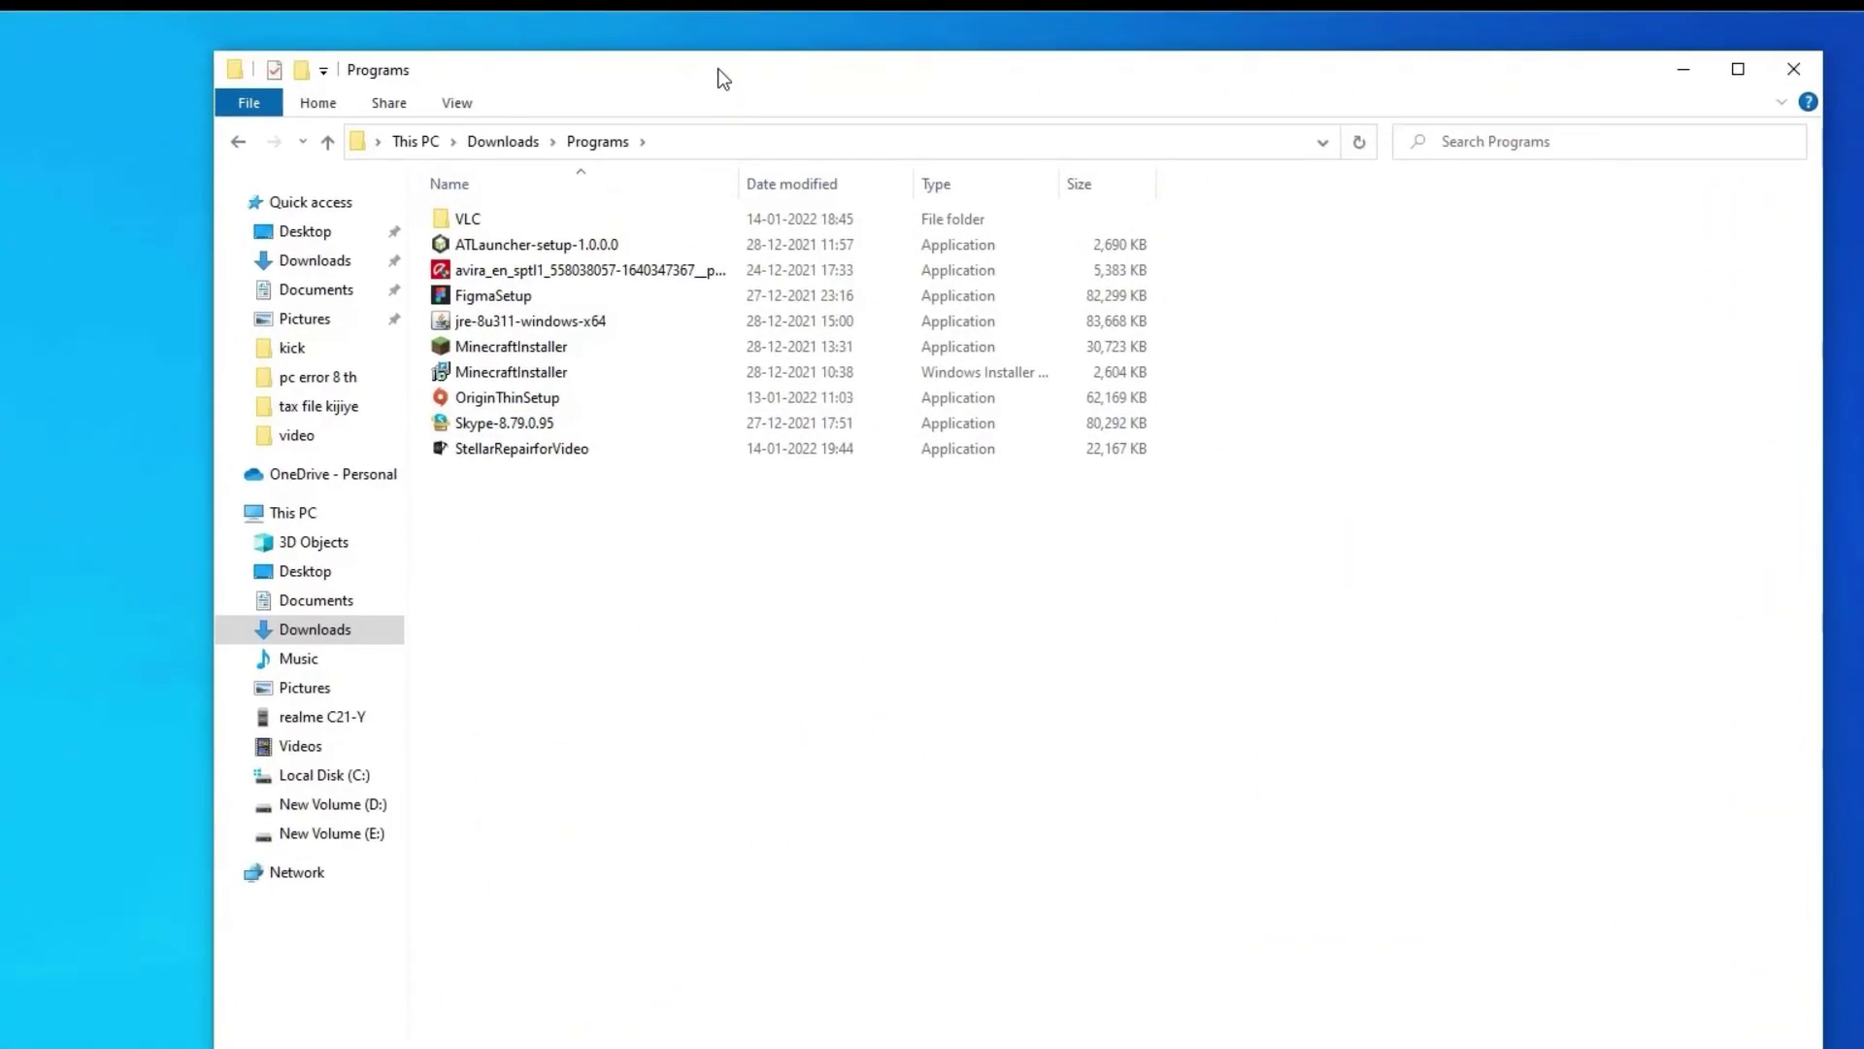
left_click(540, 454)
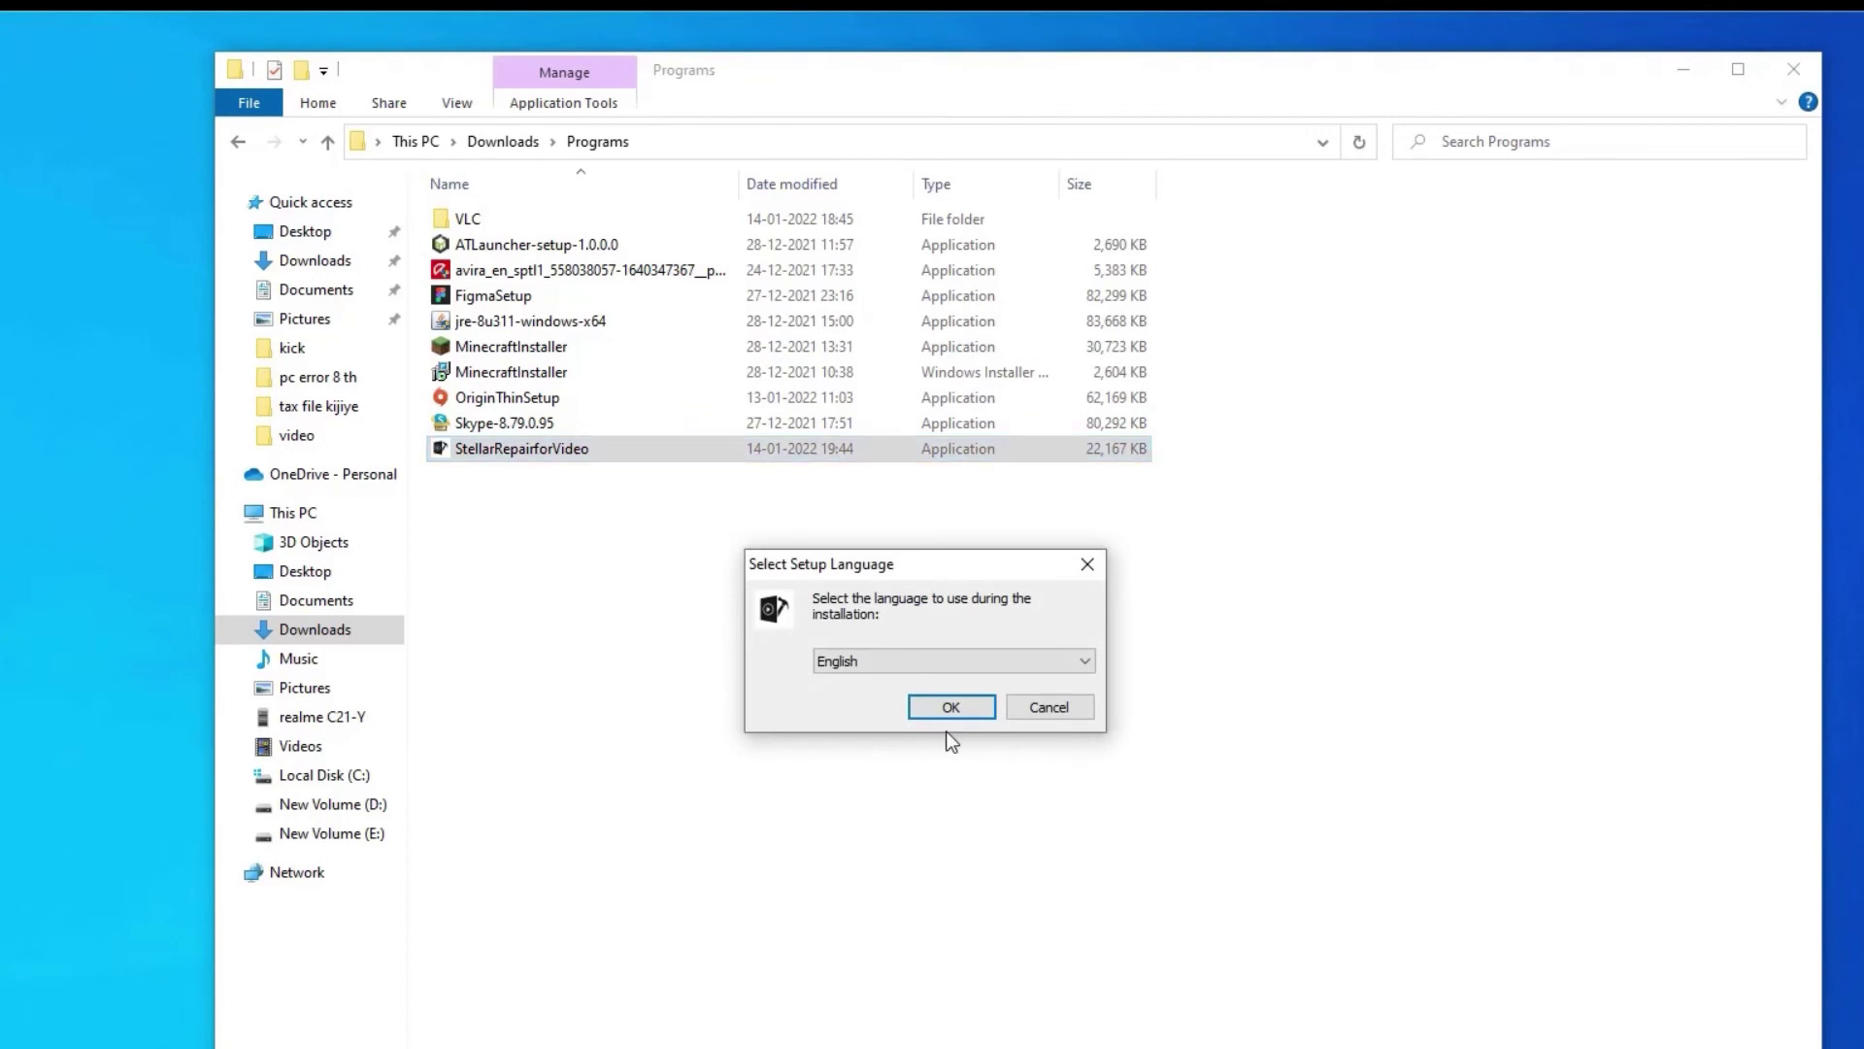
left_click(945, 710)
left_click(1068, 848)
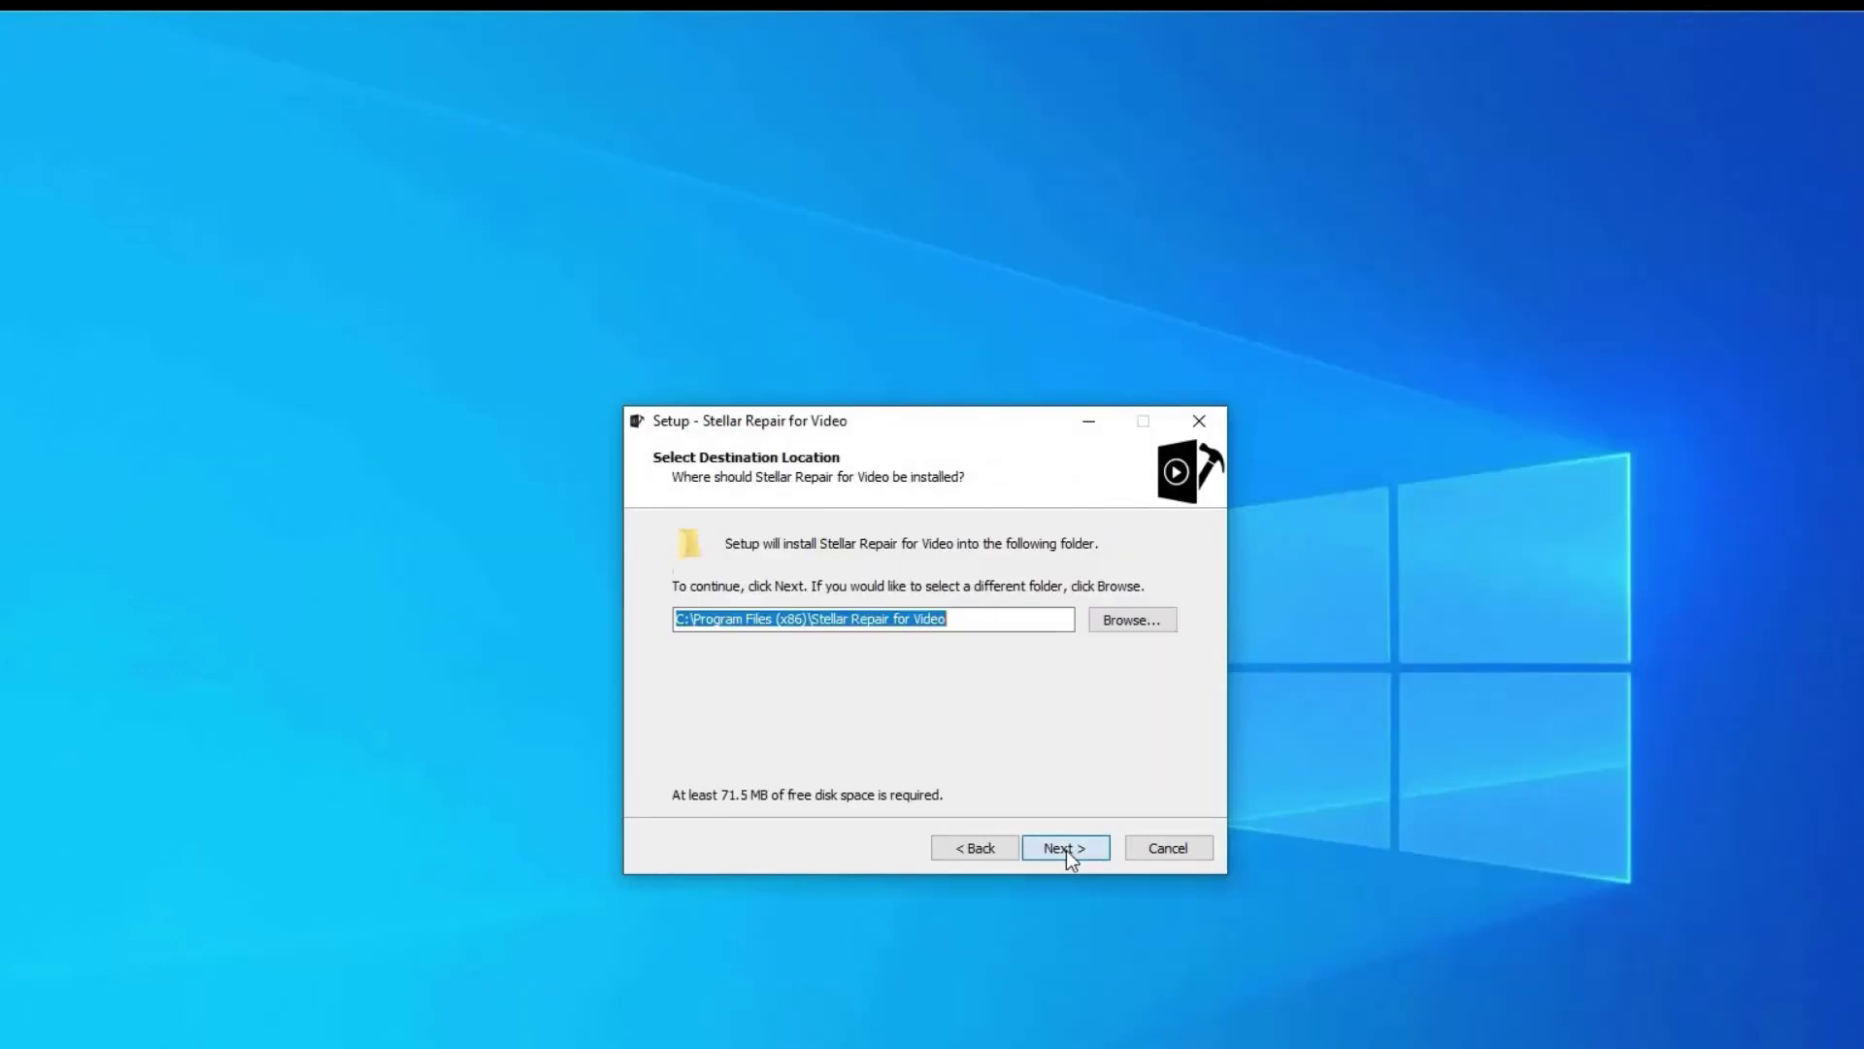
left_click(1067, 850)
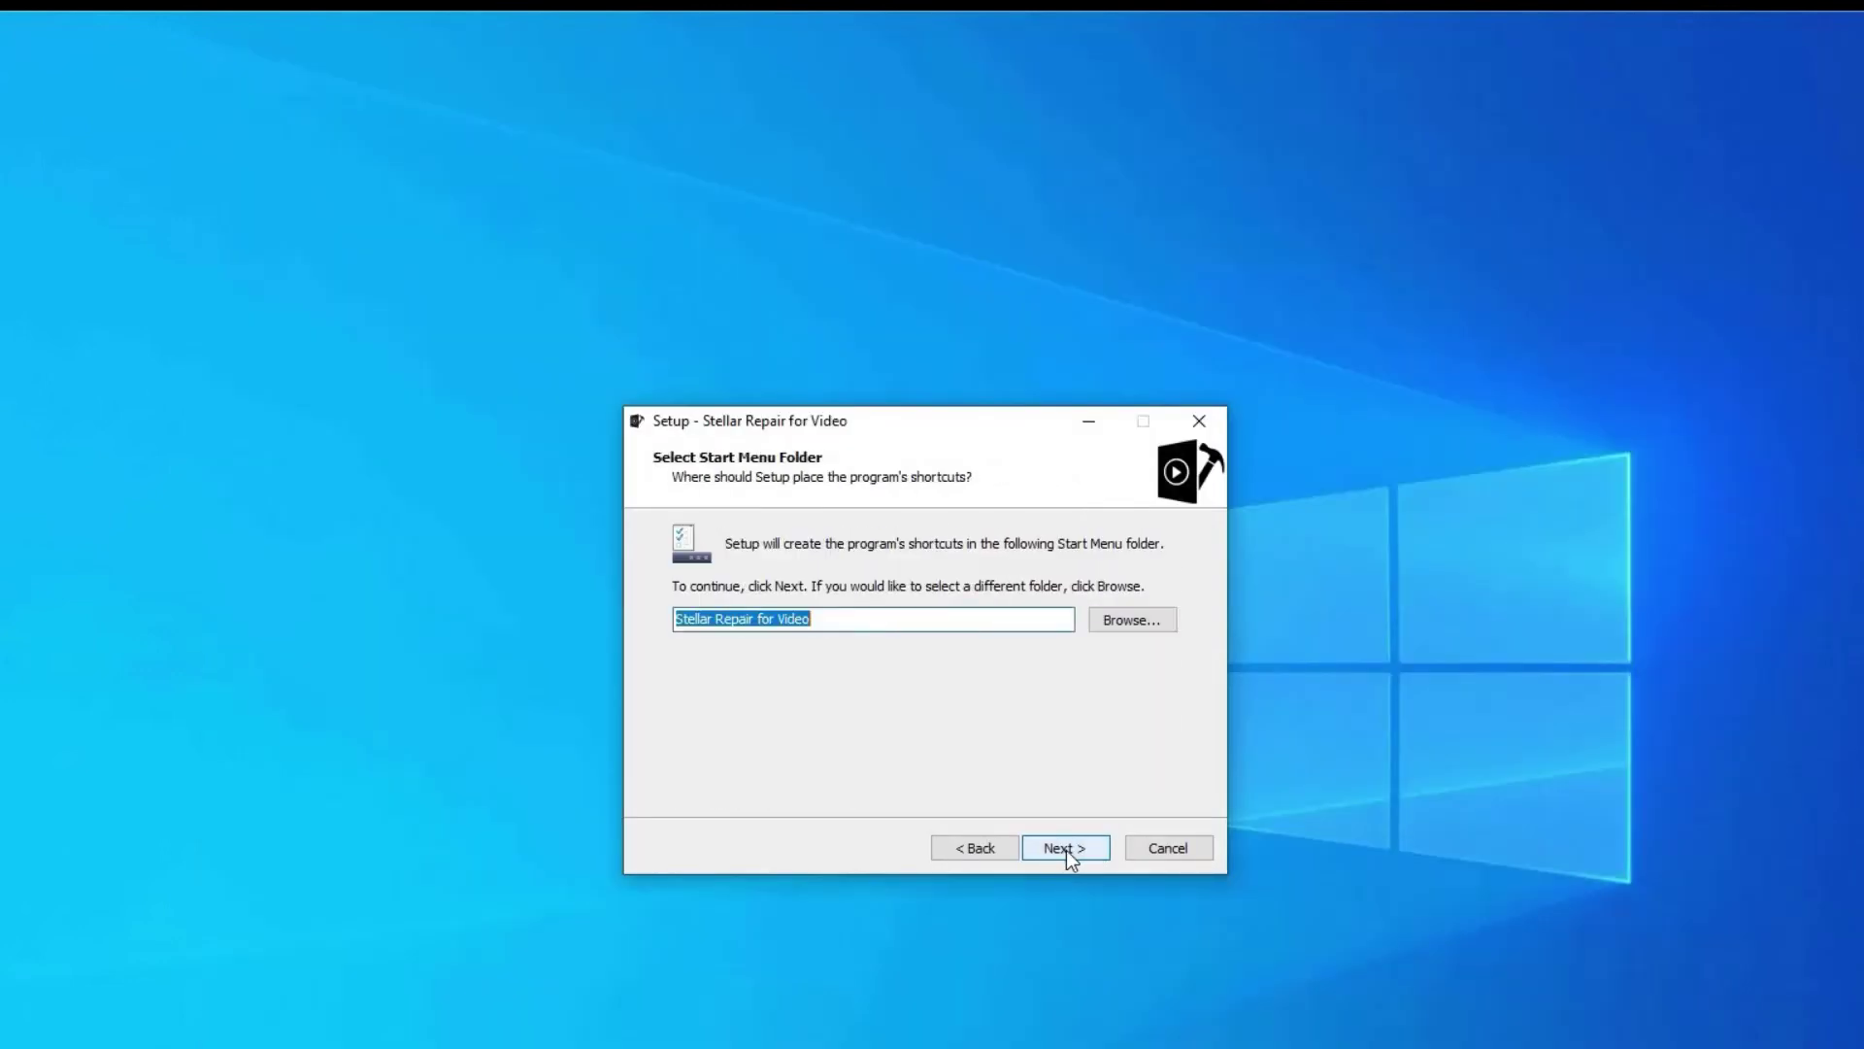
left_click(1066, 849)
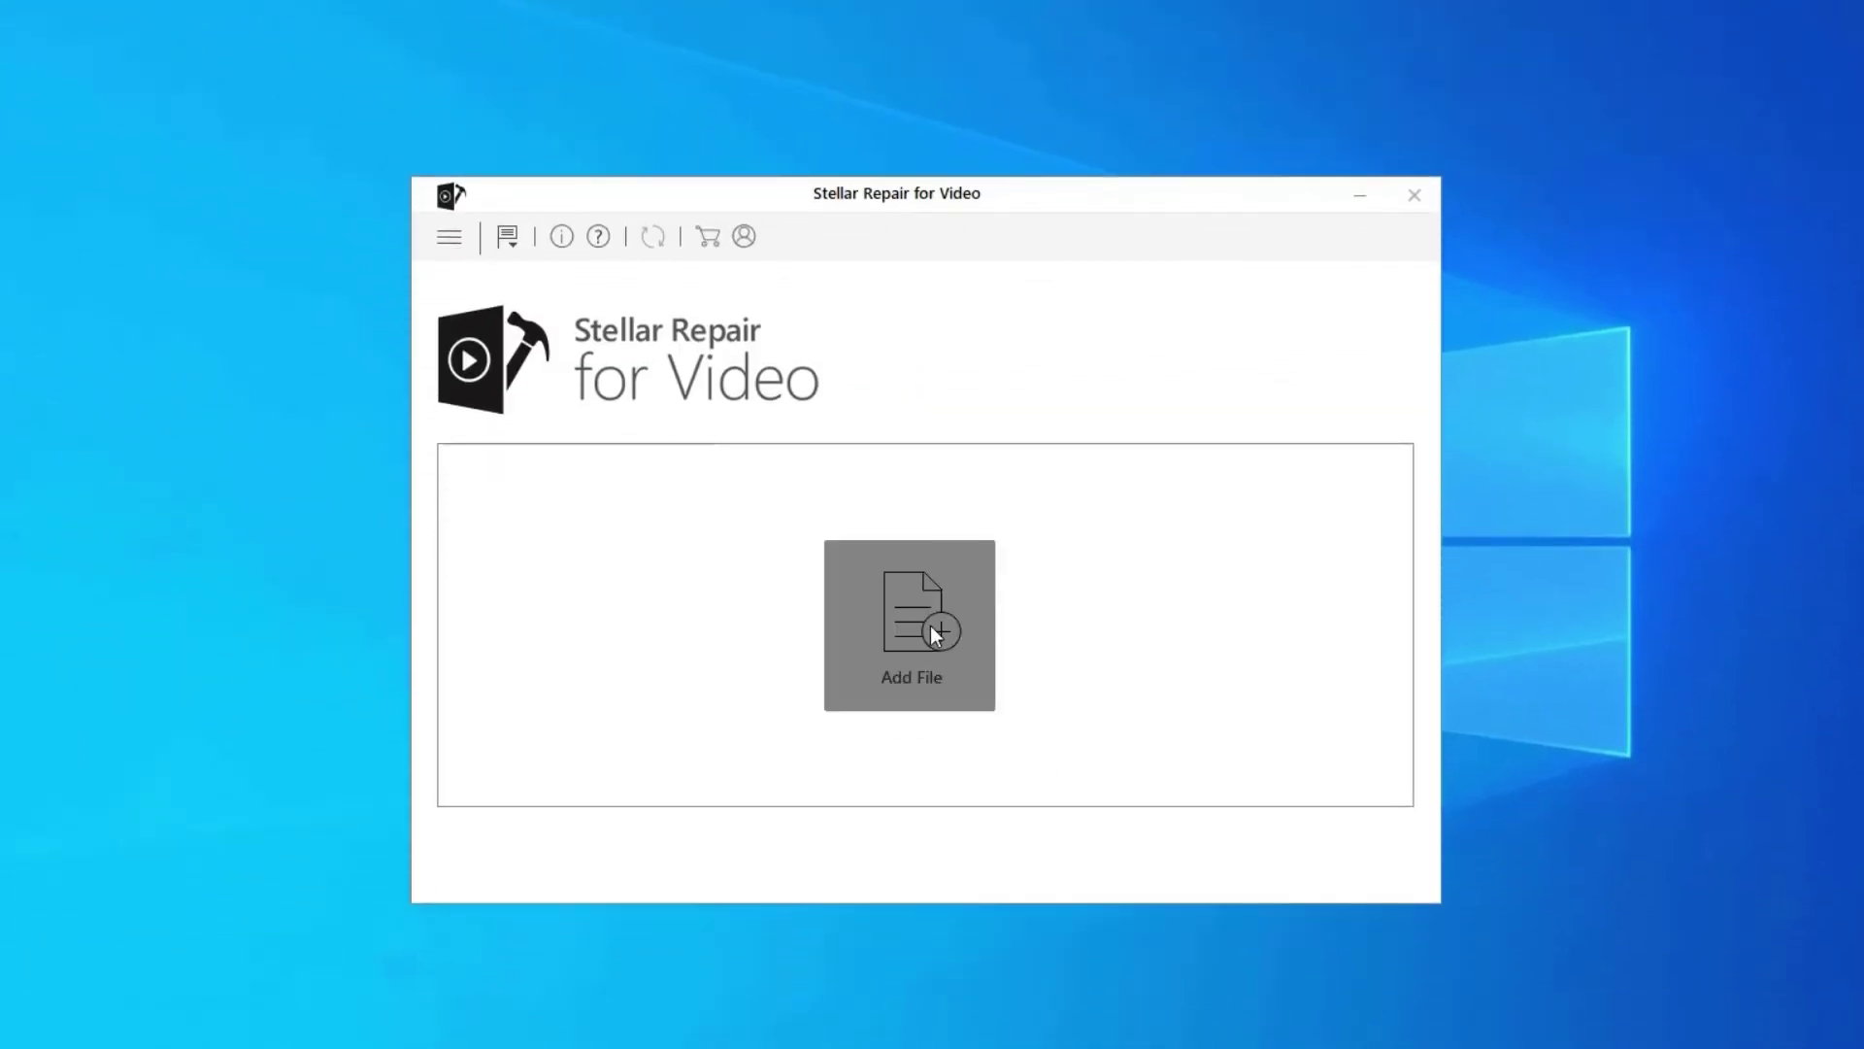
Add WINDOW.AVI.mp4 from the VIDEO folder, repair it, and dismiss the completion message
left_click(931, 625)
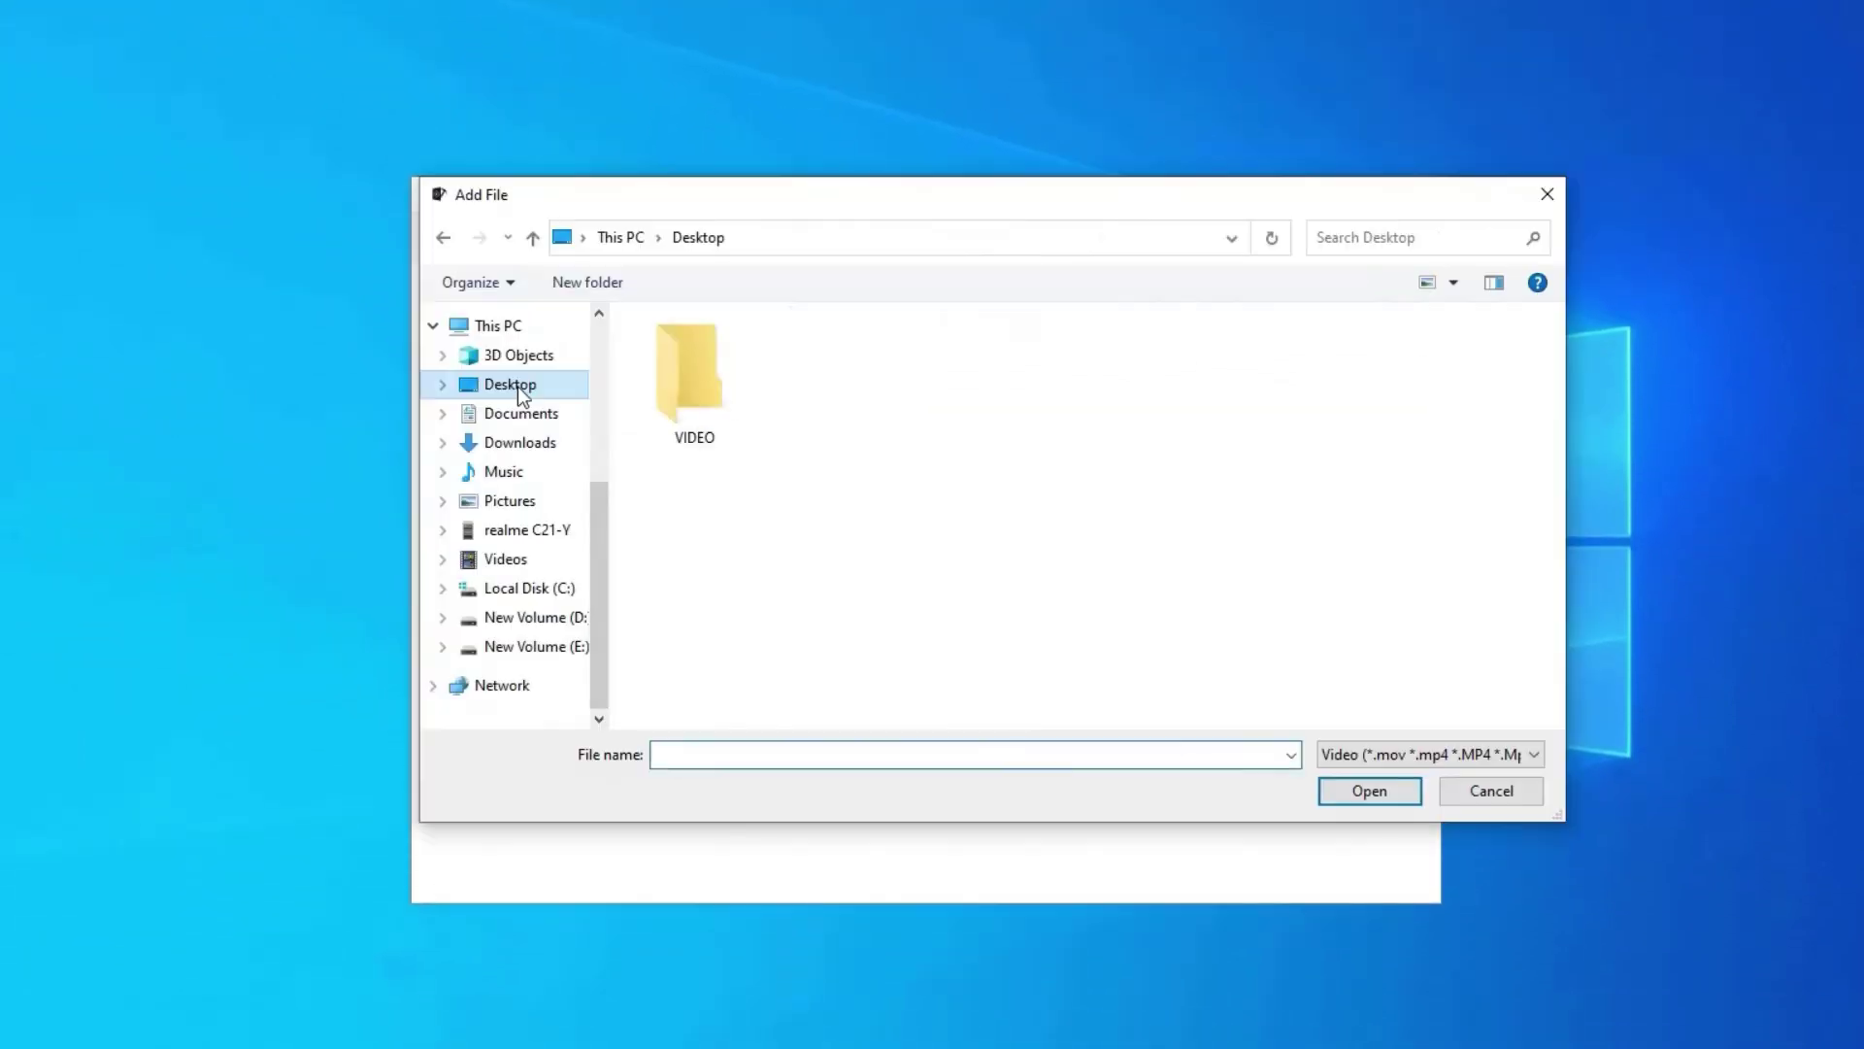
double_click(742, 408)
double_click(689, 390)
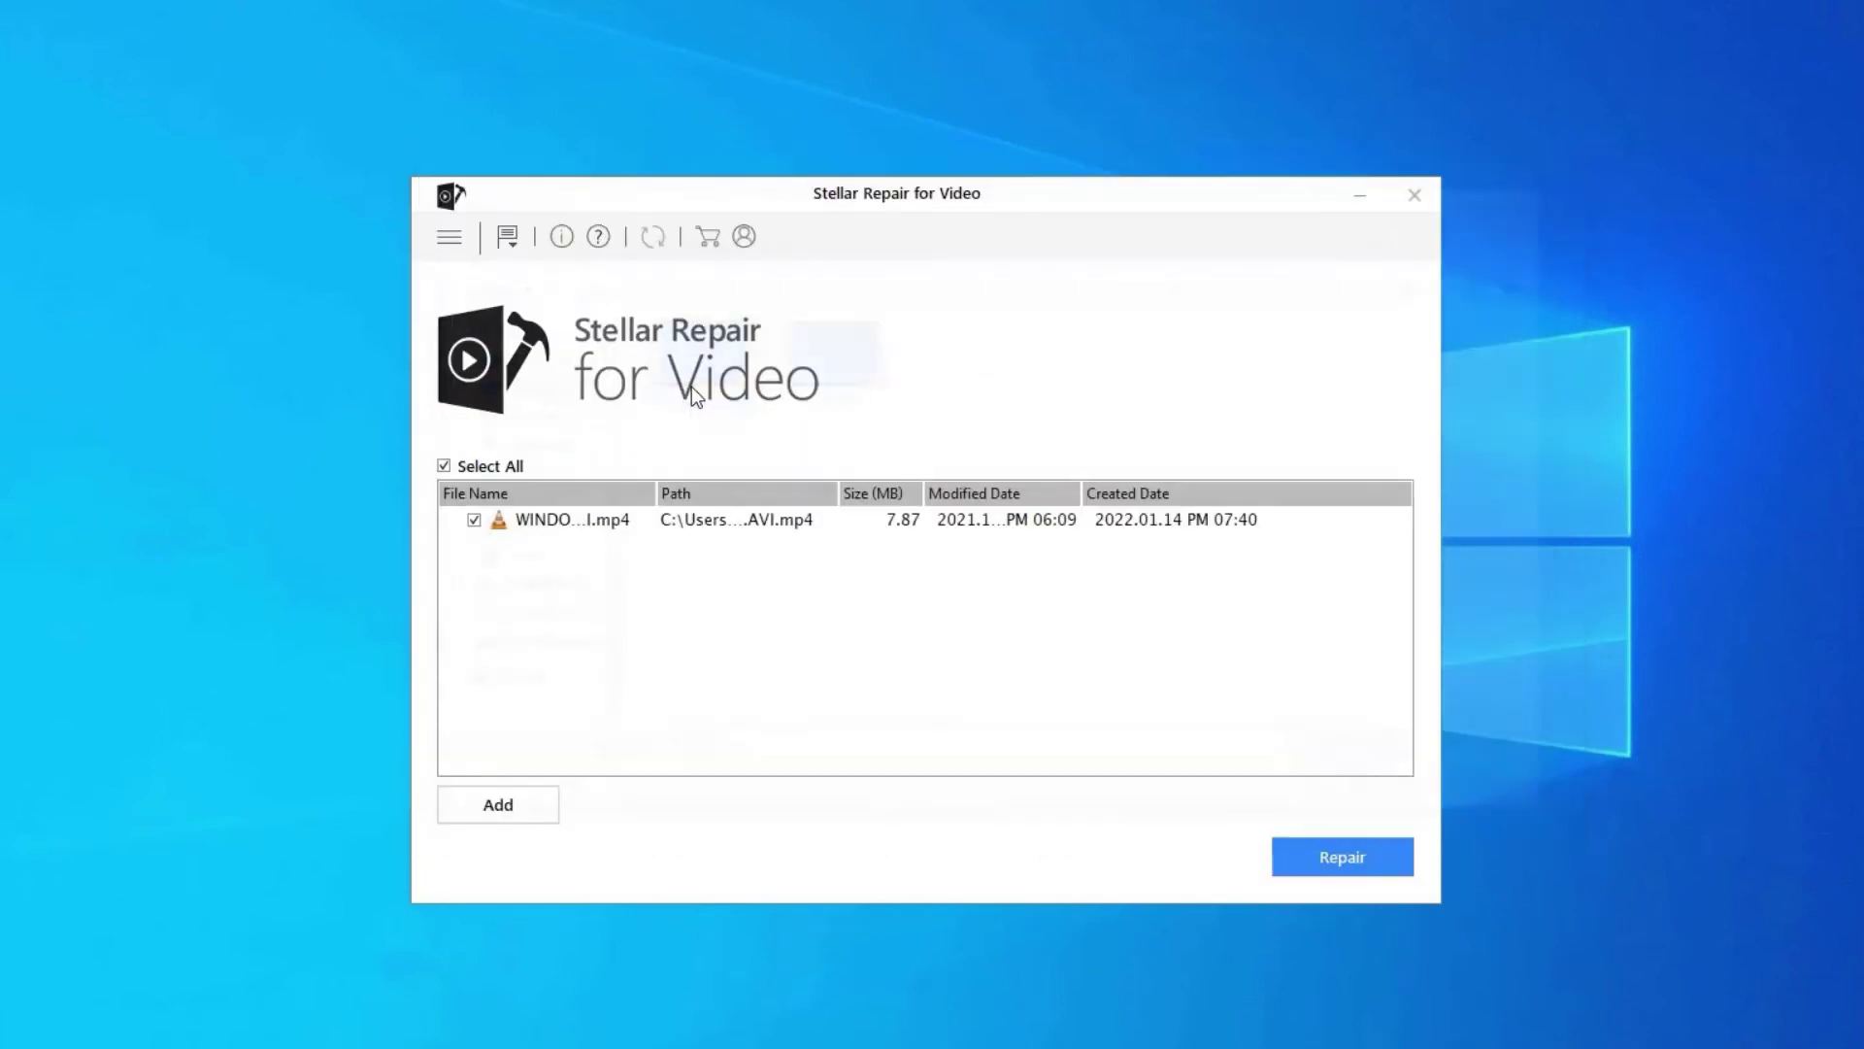
left_click(1333, 861)
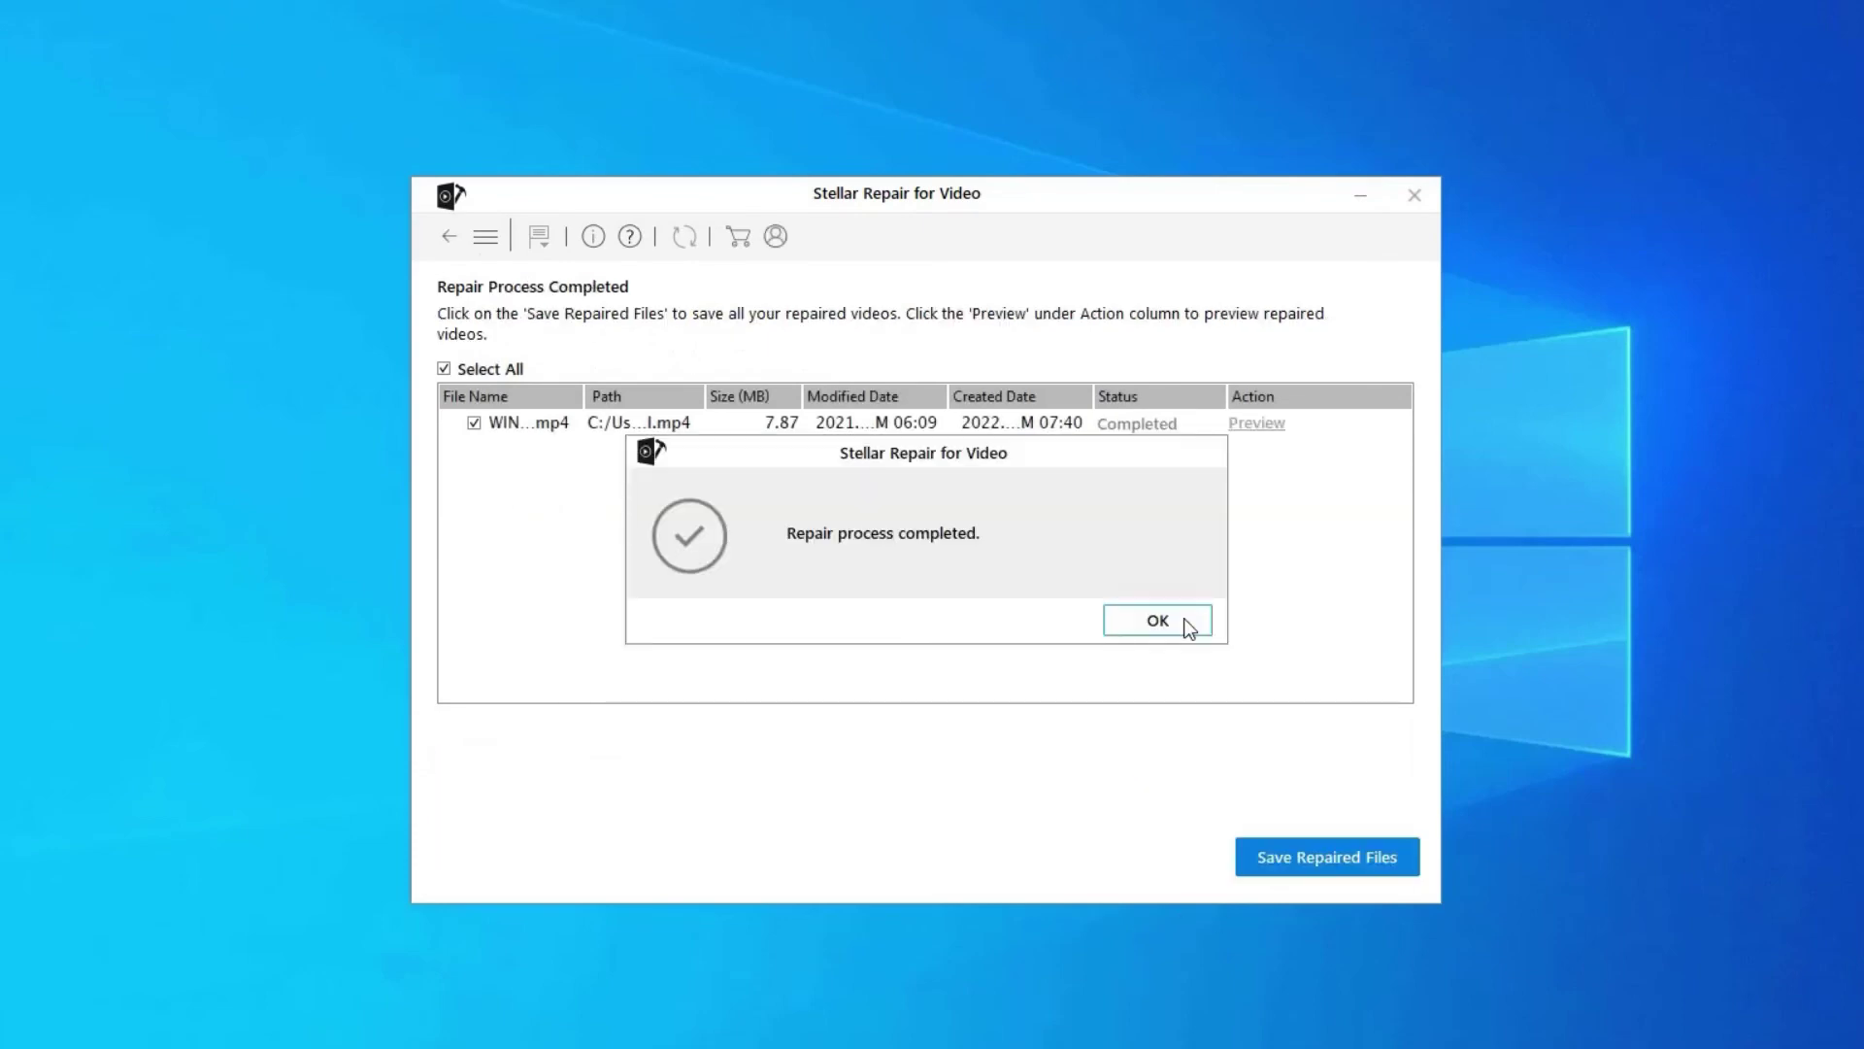
left_click(1188, 624)
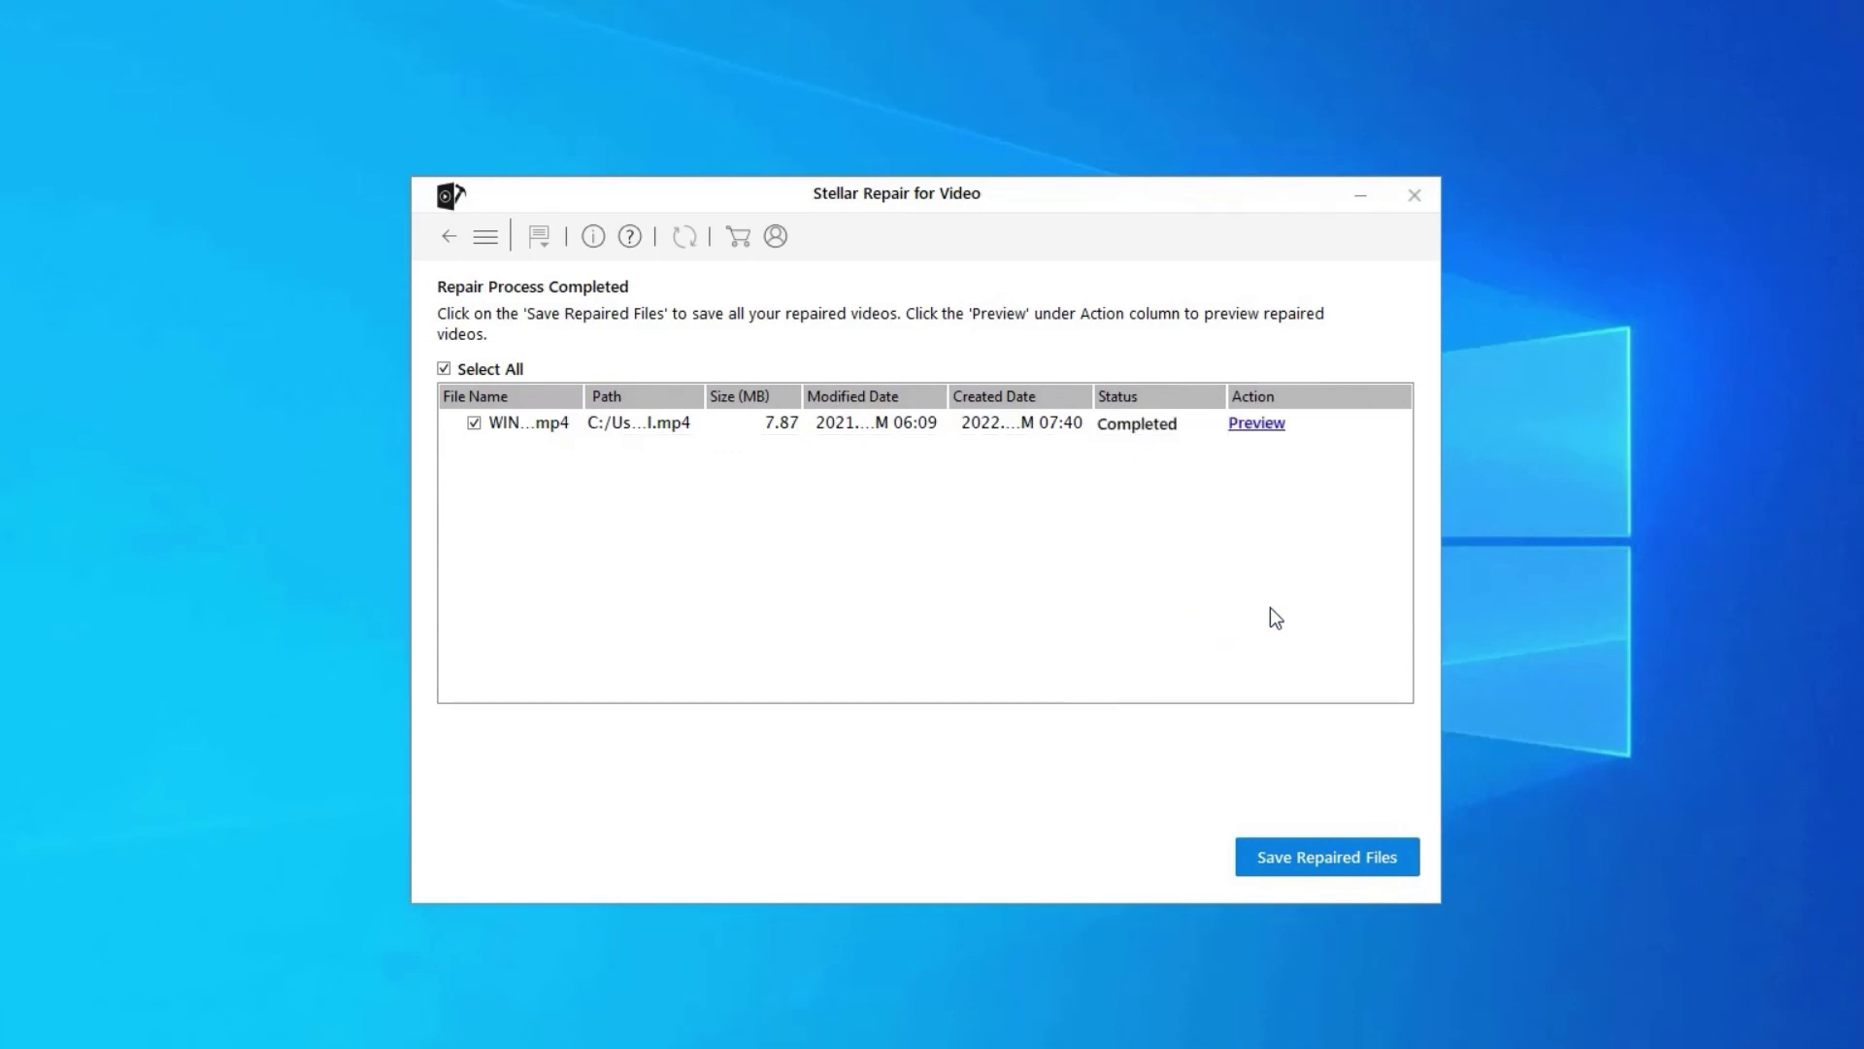